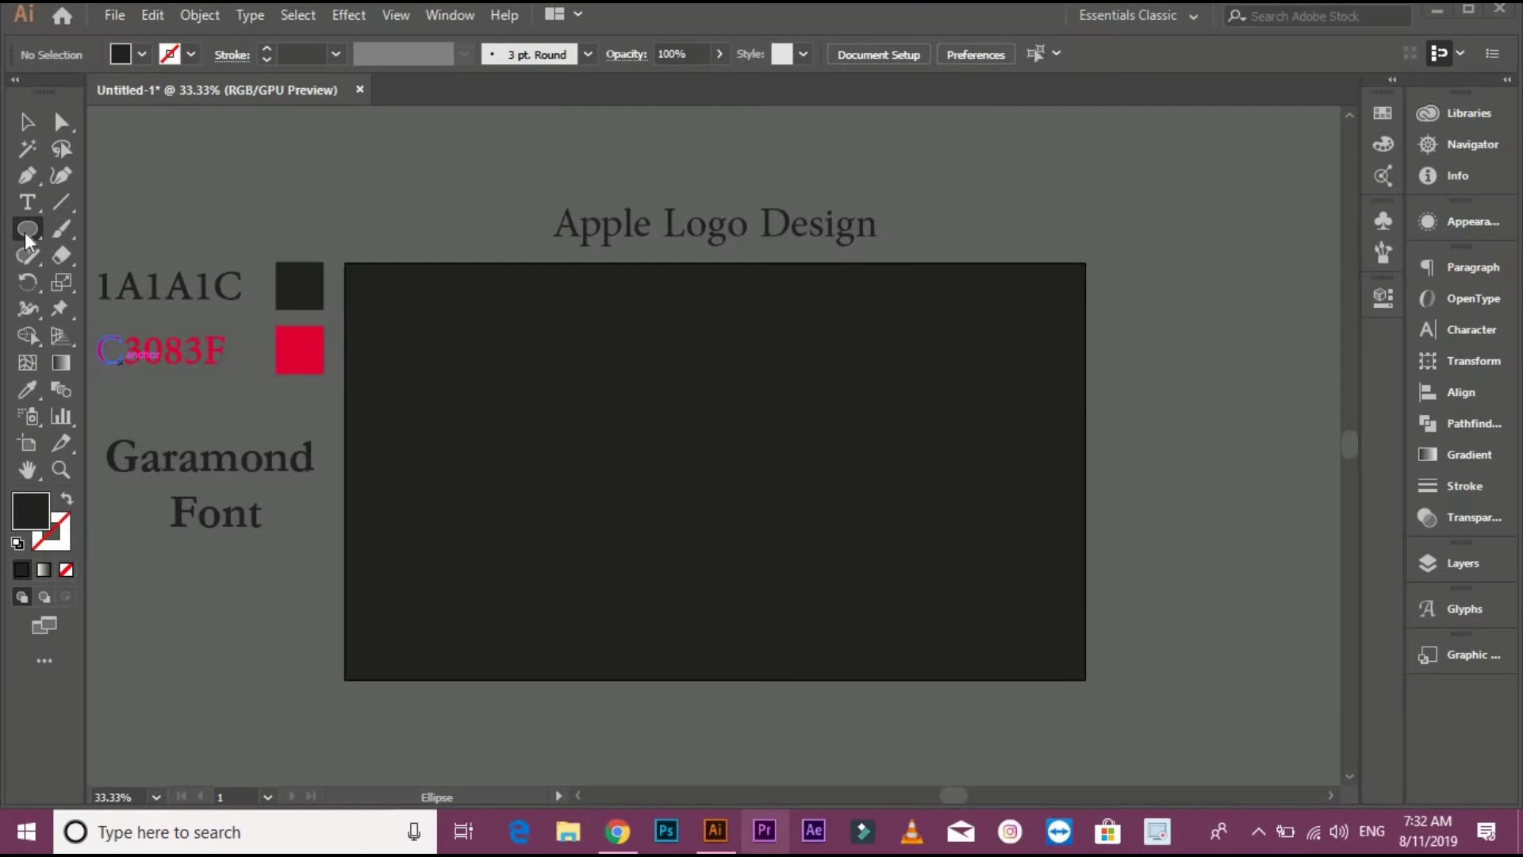
Draw a circle about 306 px wide on the dark background and fill it with the C3083F swatch's red
left_click_drag(28, 229, 107, 278)
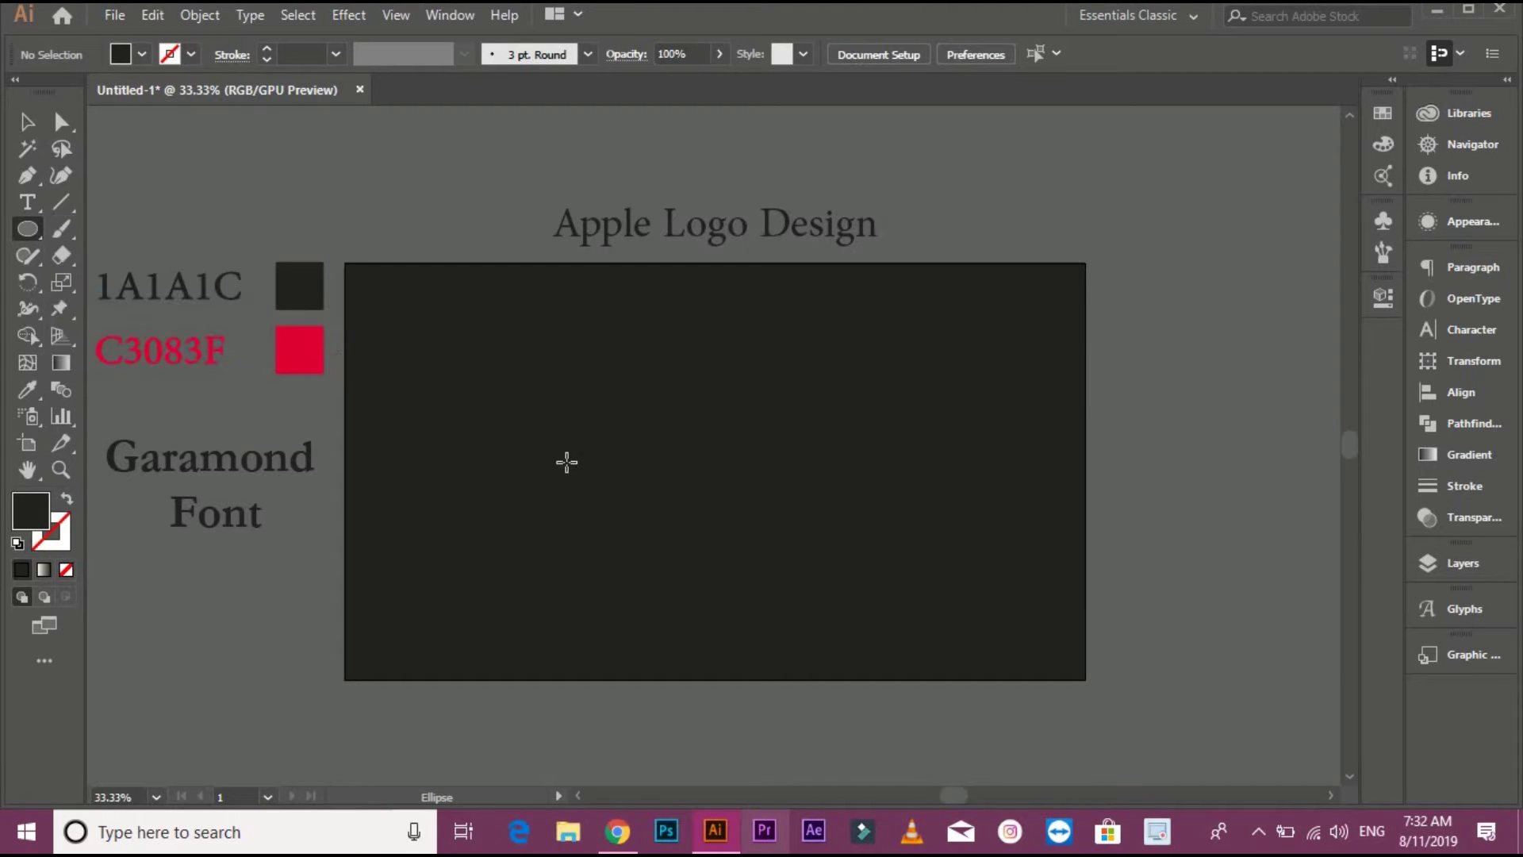
left_click_drag(566, 461, 656, 551)
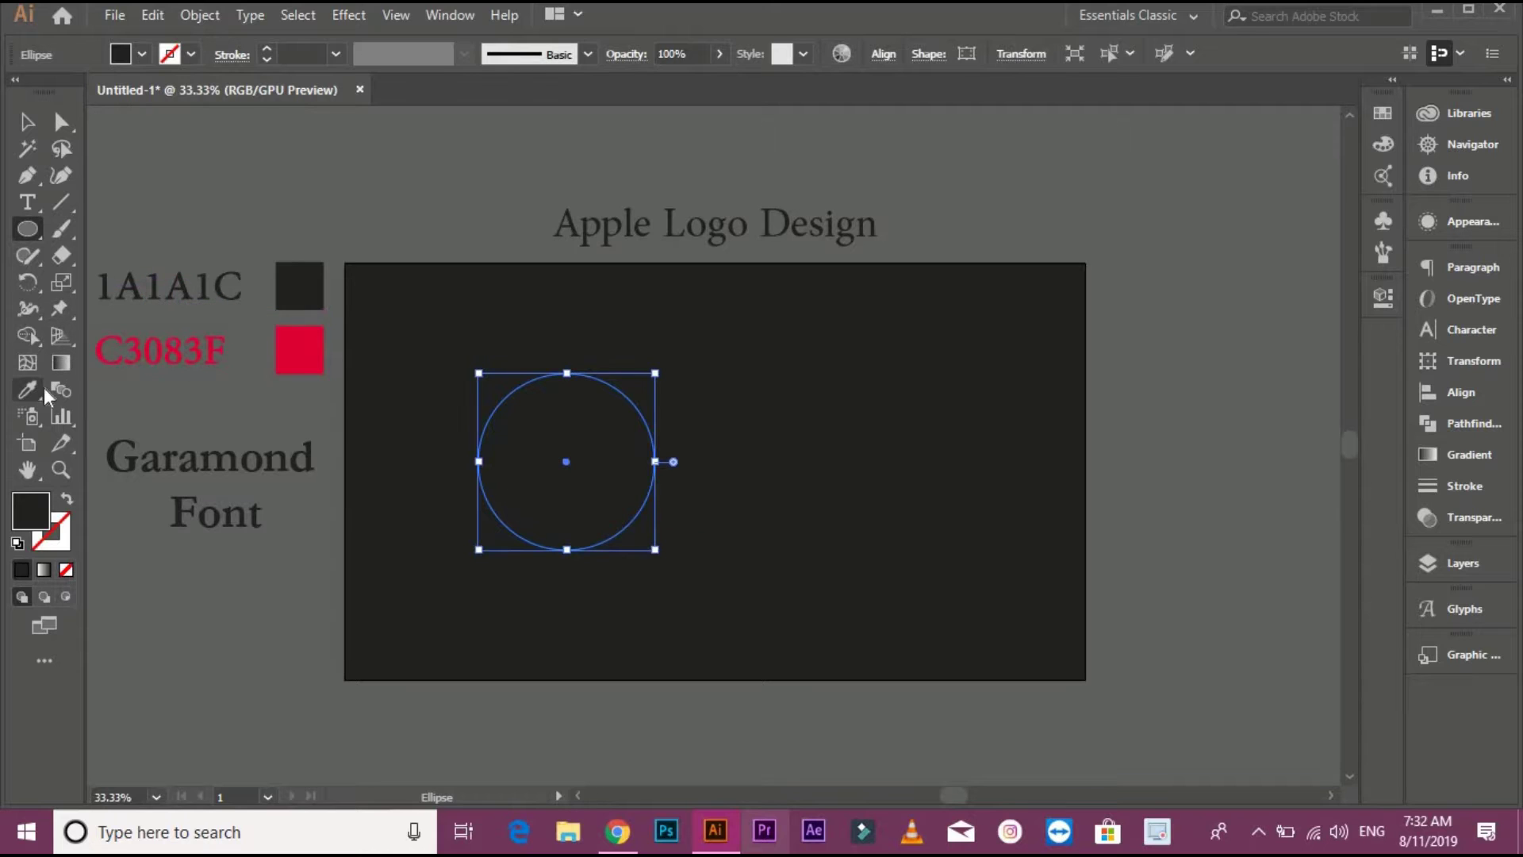
left_click(42, 388)
left_click(303, 357)
Duplicate the red circle sideways so the copy overlaps it by half, and unite both circles into one shape
left_click(27, 122)
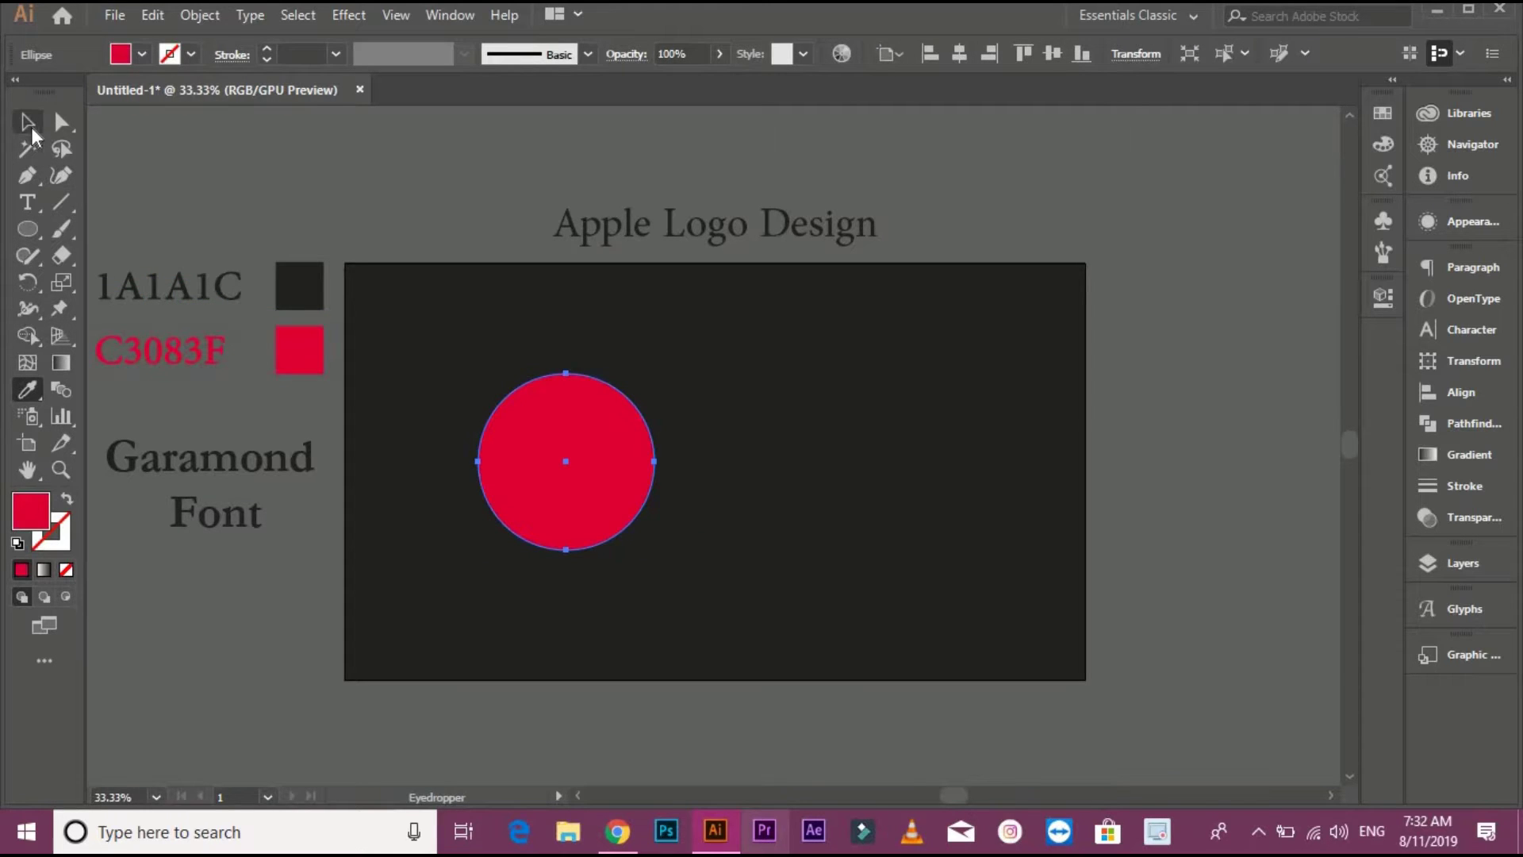
left_click_drag(576, 469, 660, 476)
left_click(398, 419)
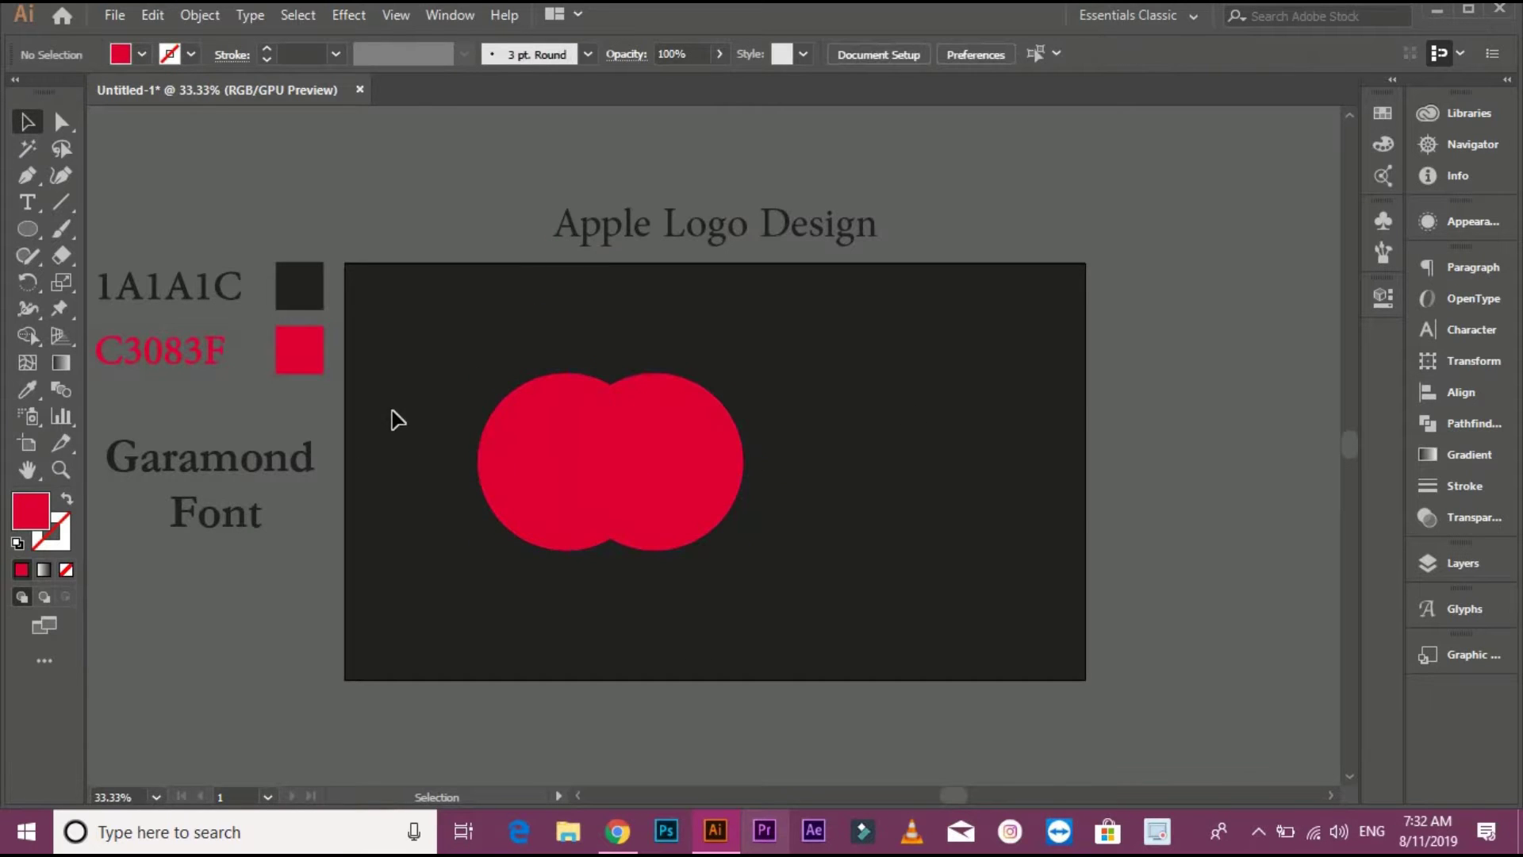
left_click_drag(859, 558, 1154, 470)
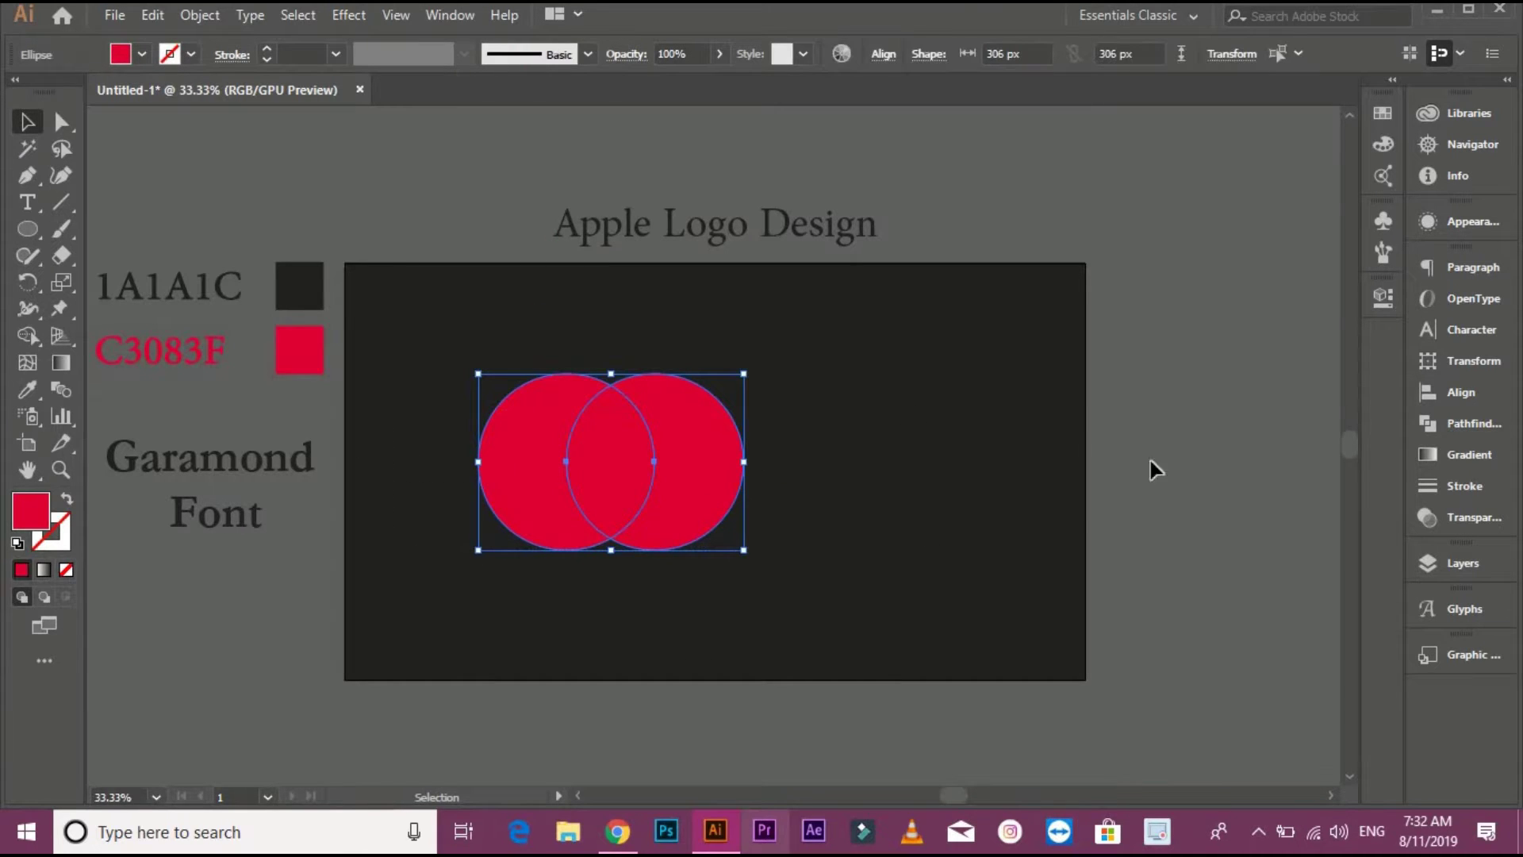
left_click(1464, 420)
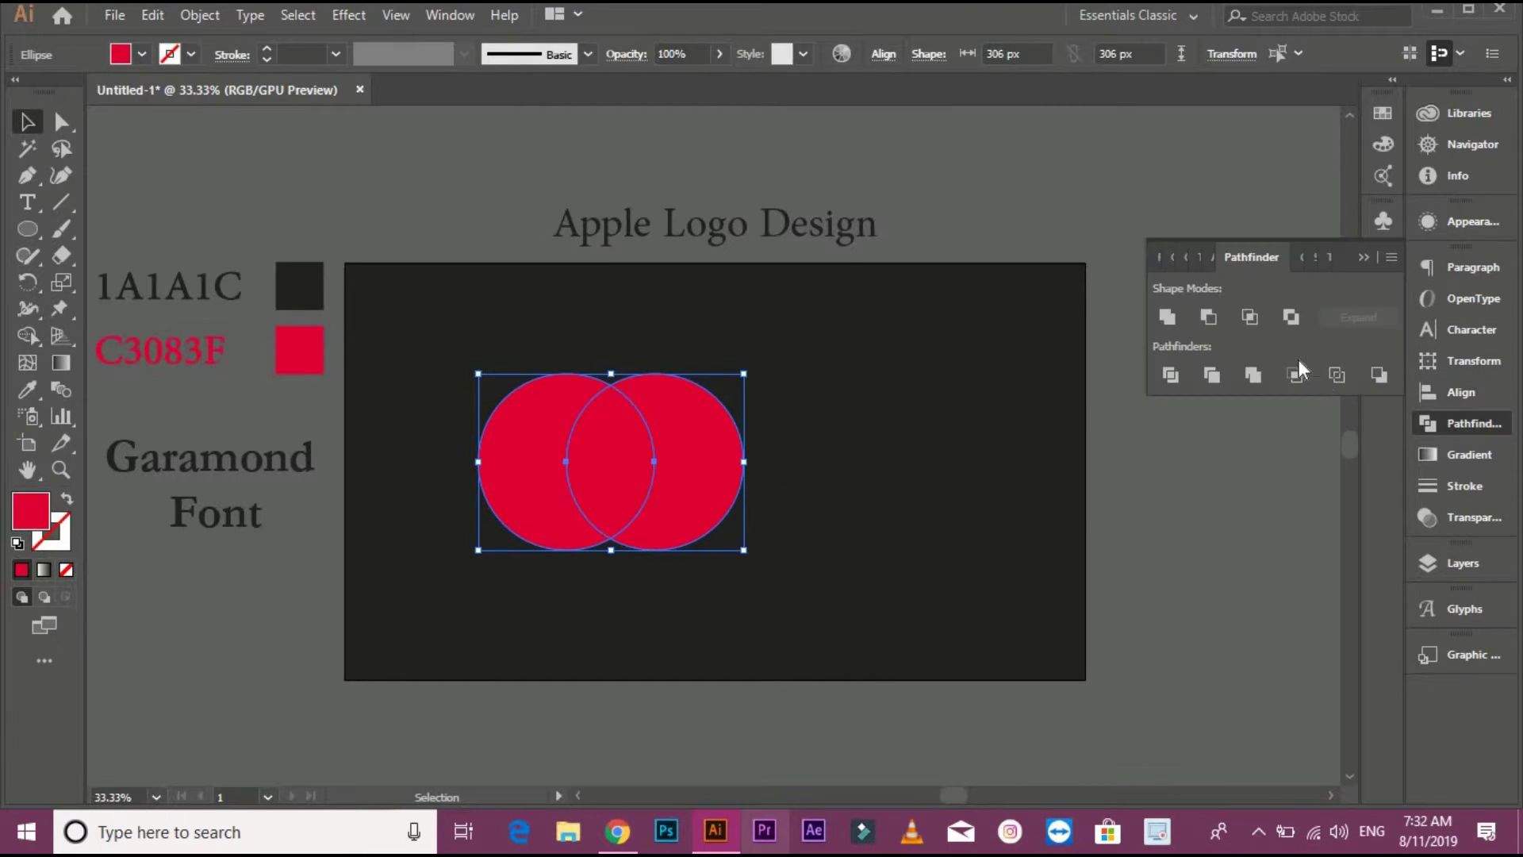
left_click(1177, 326)
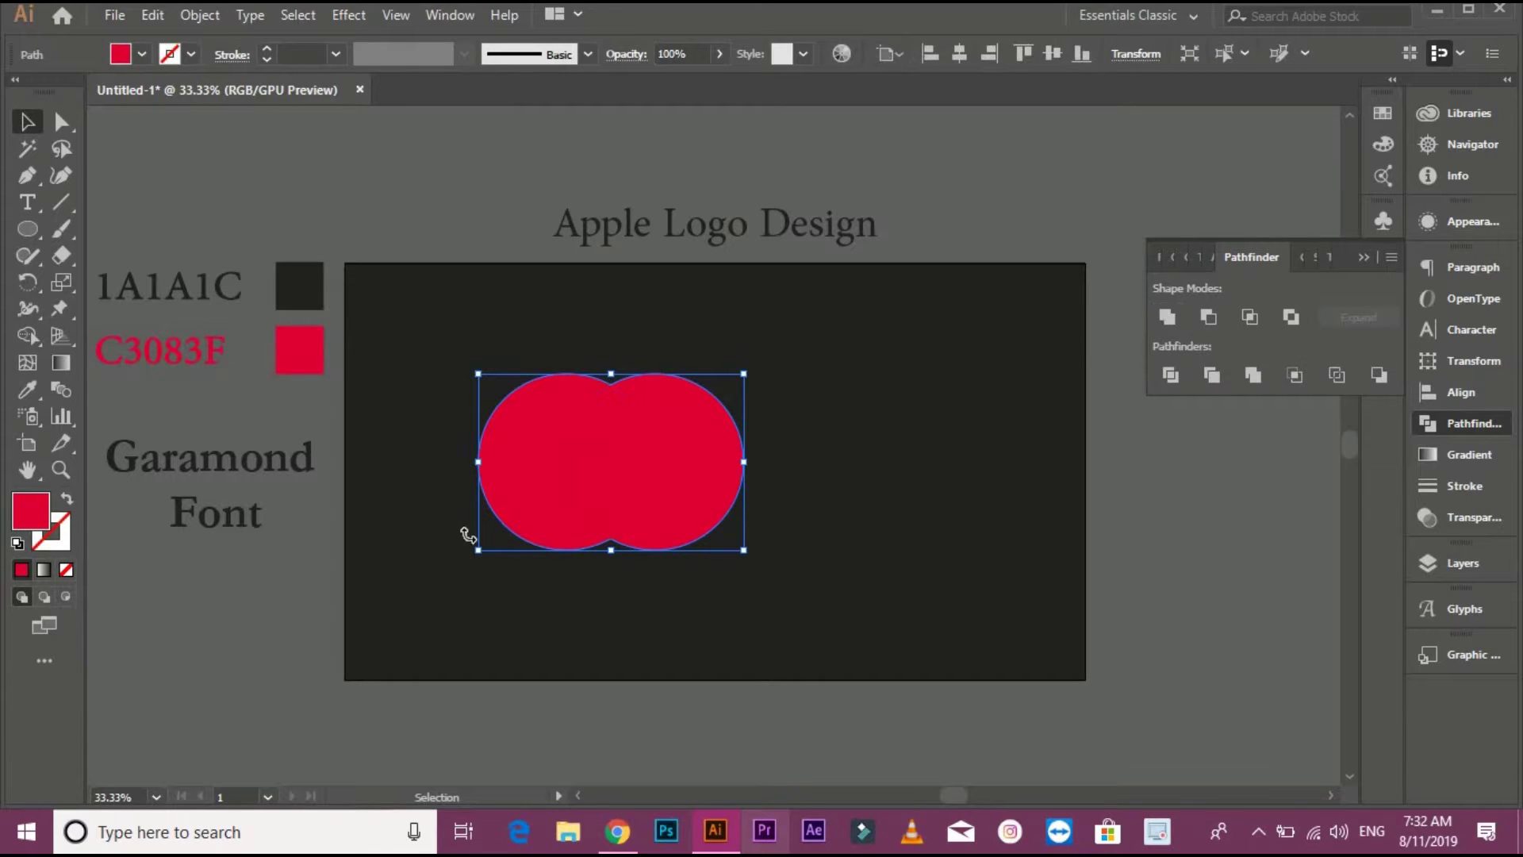
Move the lower anchor points of the united shape downward to form a tapered apple body
left_click(63, 126)
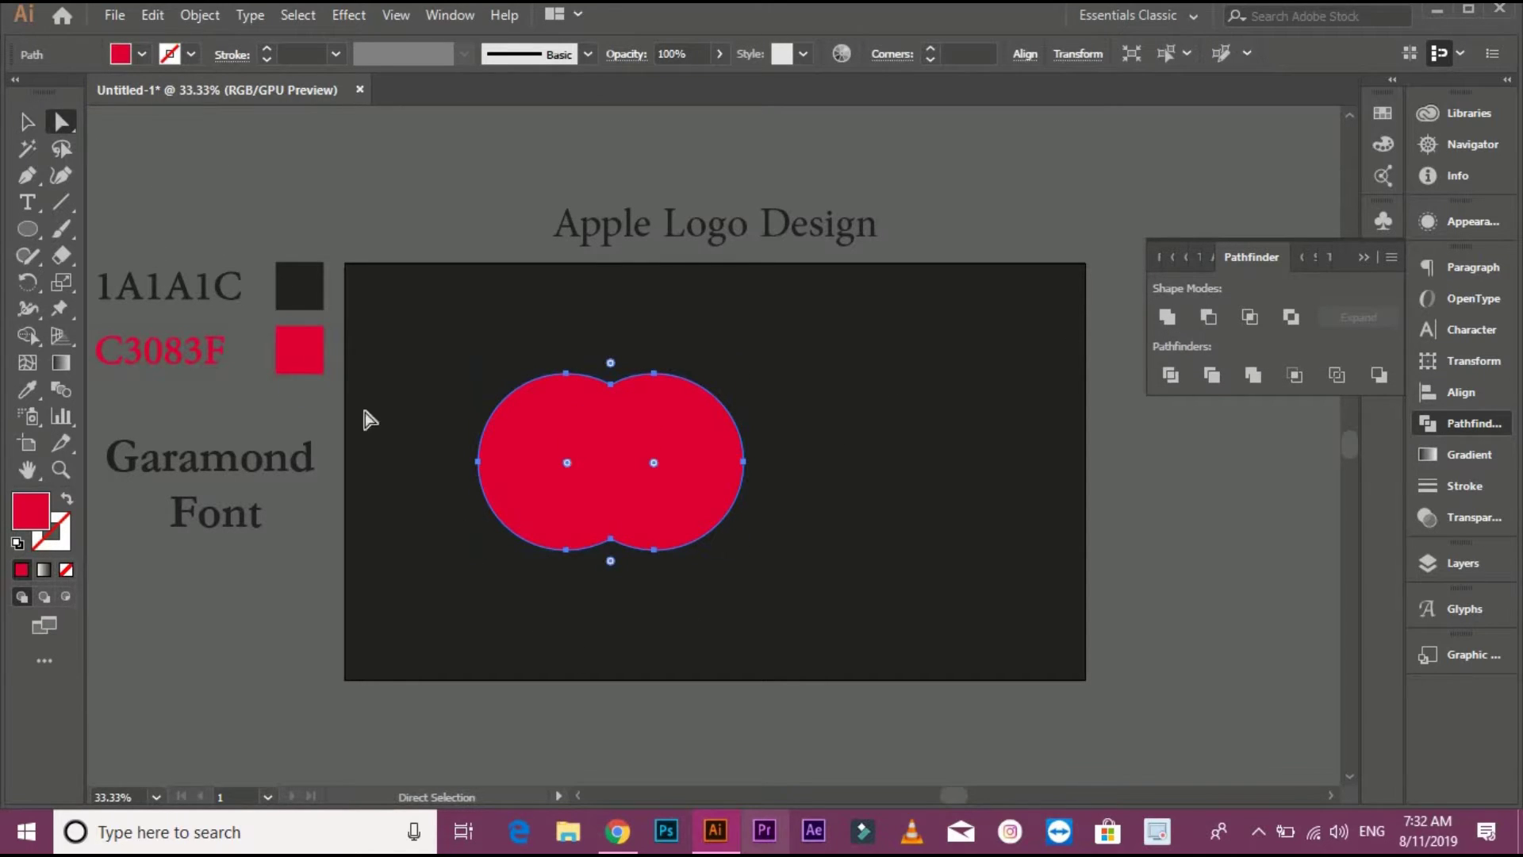
left_click_drag(559, 612, 616, 605)
left_click(27, 129)
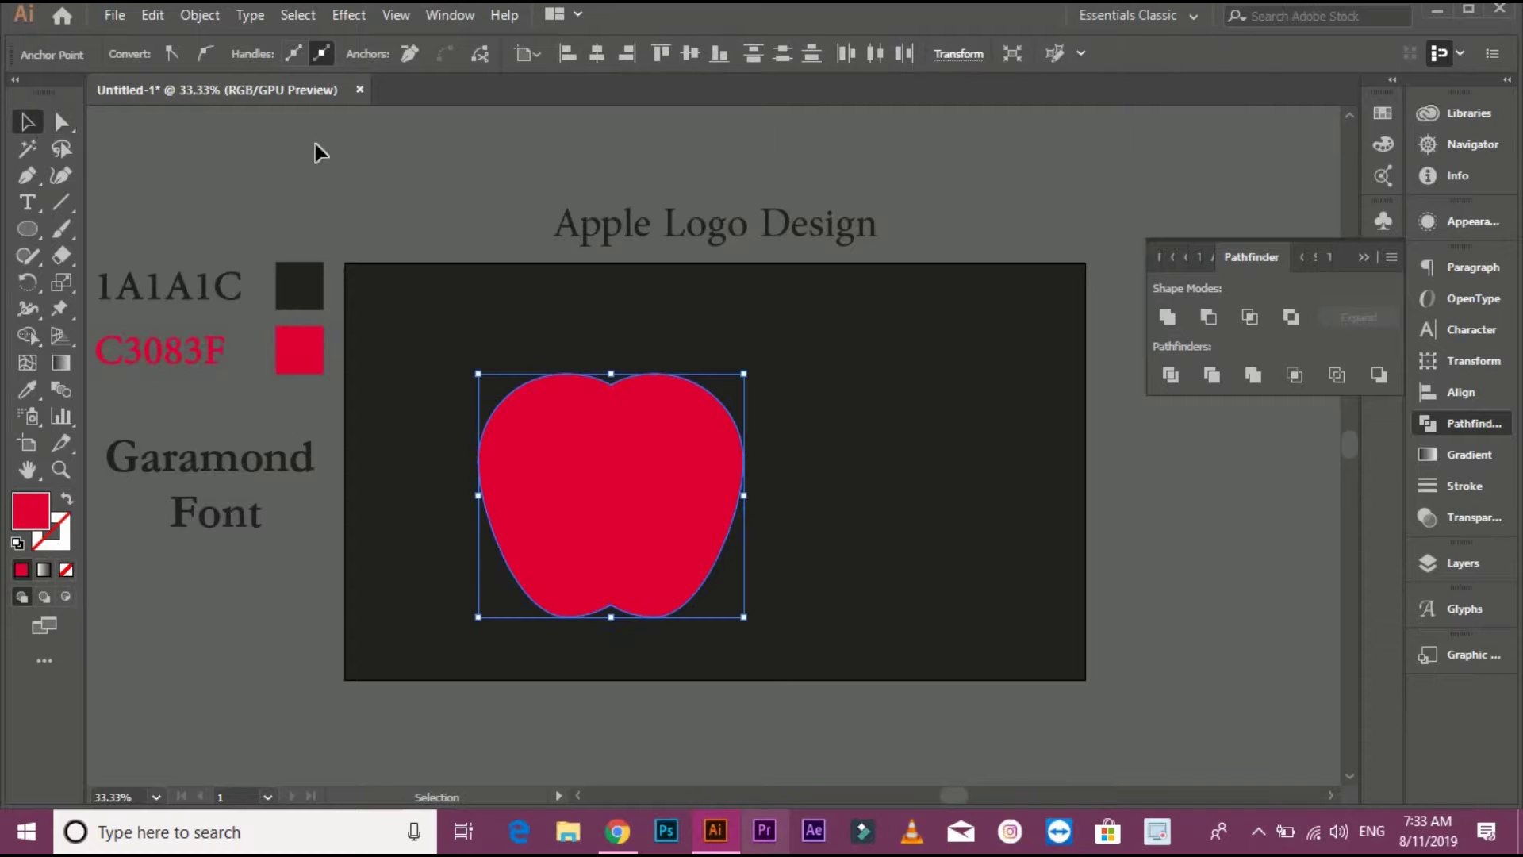
left_click(434, 227)
Widen the apple shape slightly by stretching its left side outward
scroll(520, 299, "down", 1)
scroll(650, 431, "up", 1)
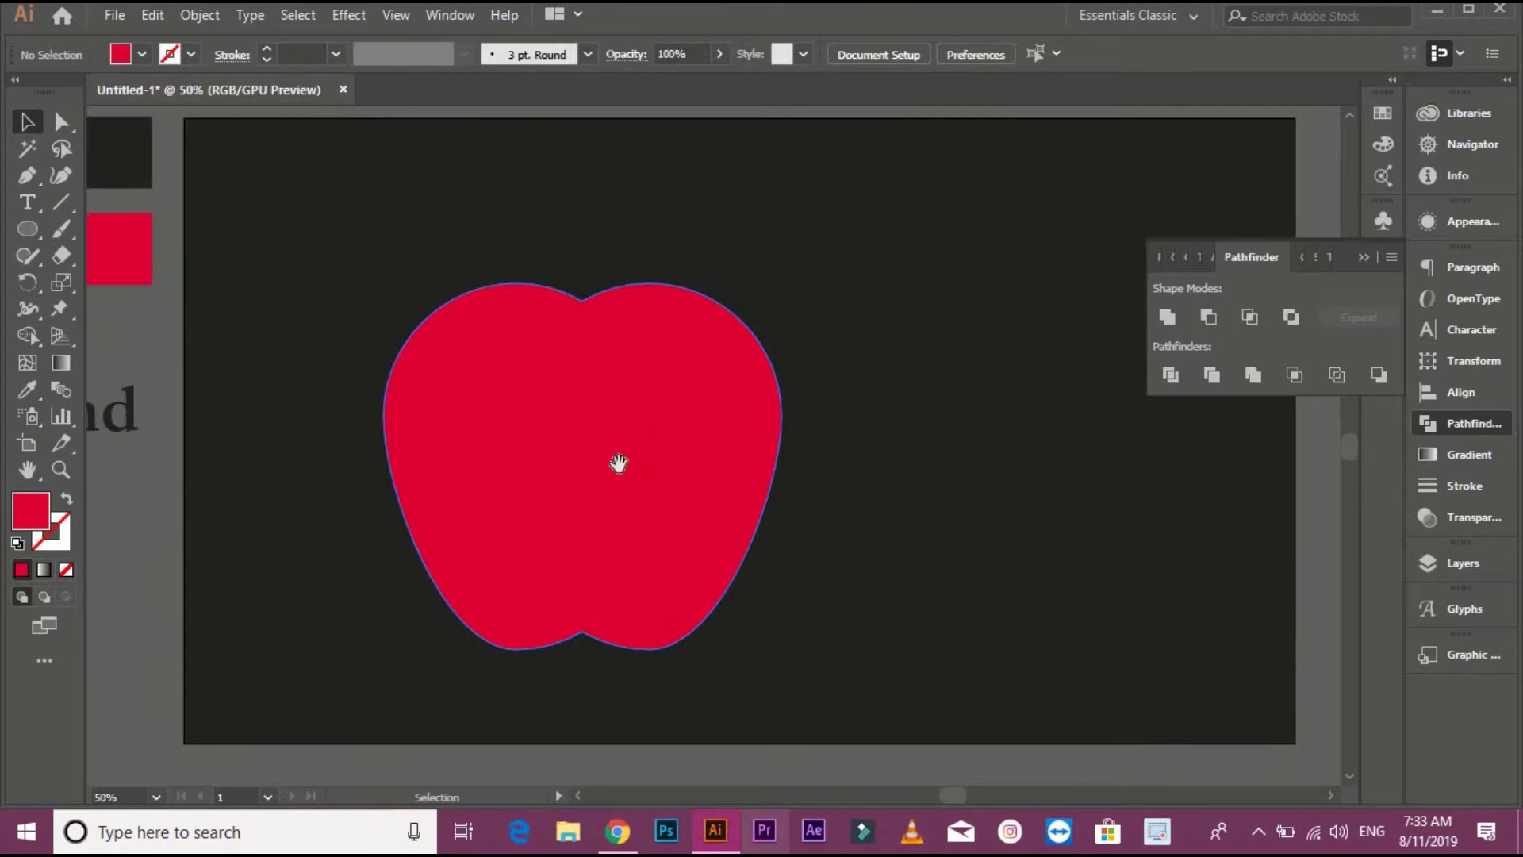
left_click(622, 450)
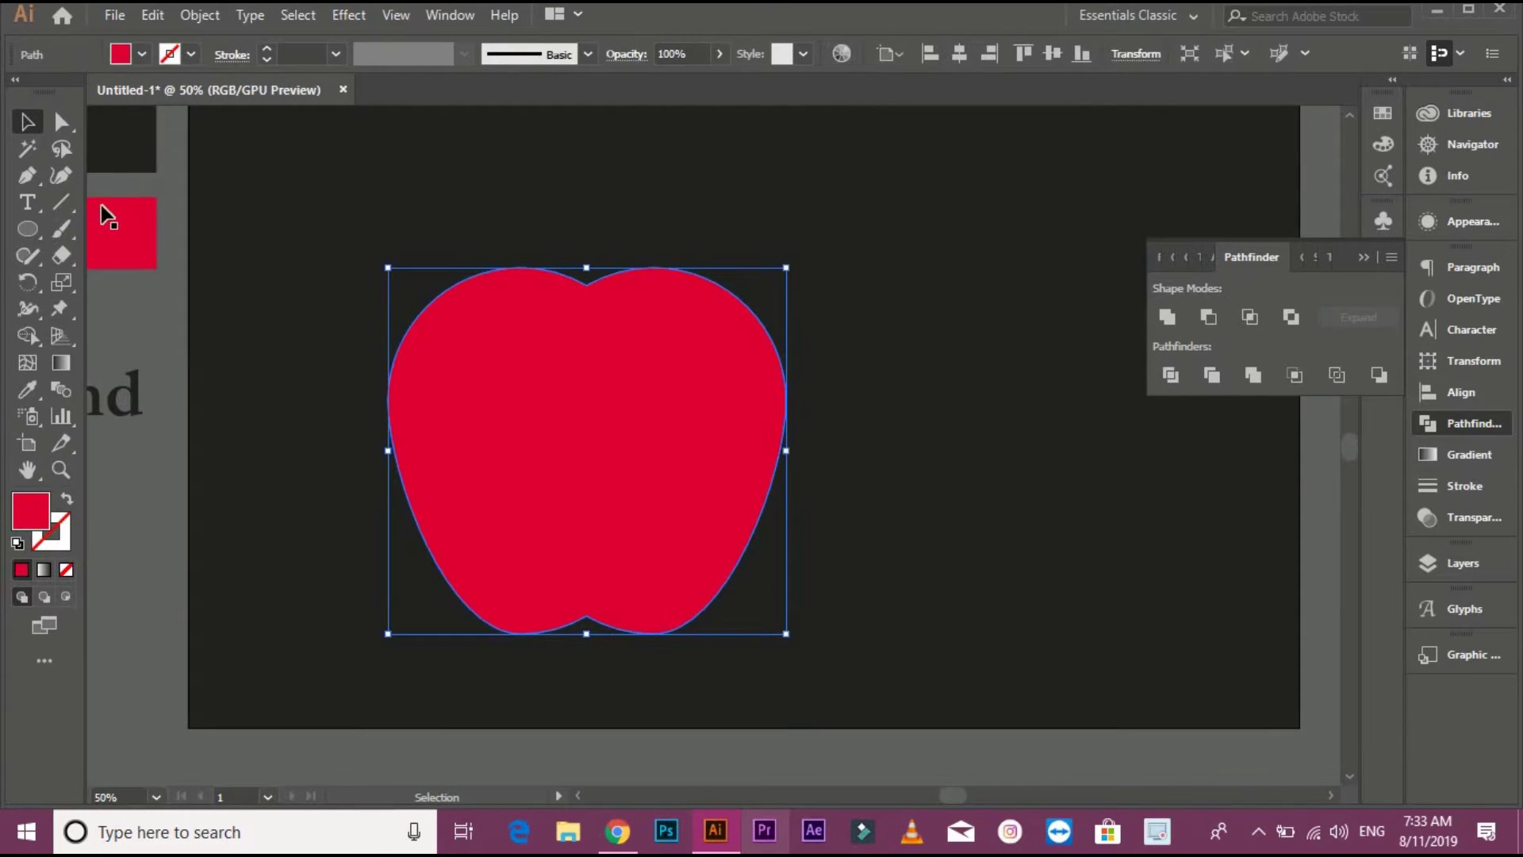
mouse_move(387, 449)
left_mouse_down()
mouse_move(354, 468)
mouse_move(374, 463)
left_mouse_up()
left_click(382, 479)
left_click(468, 484)
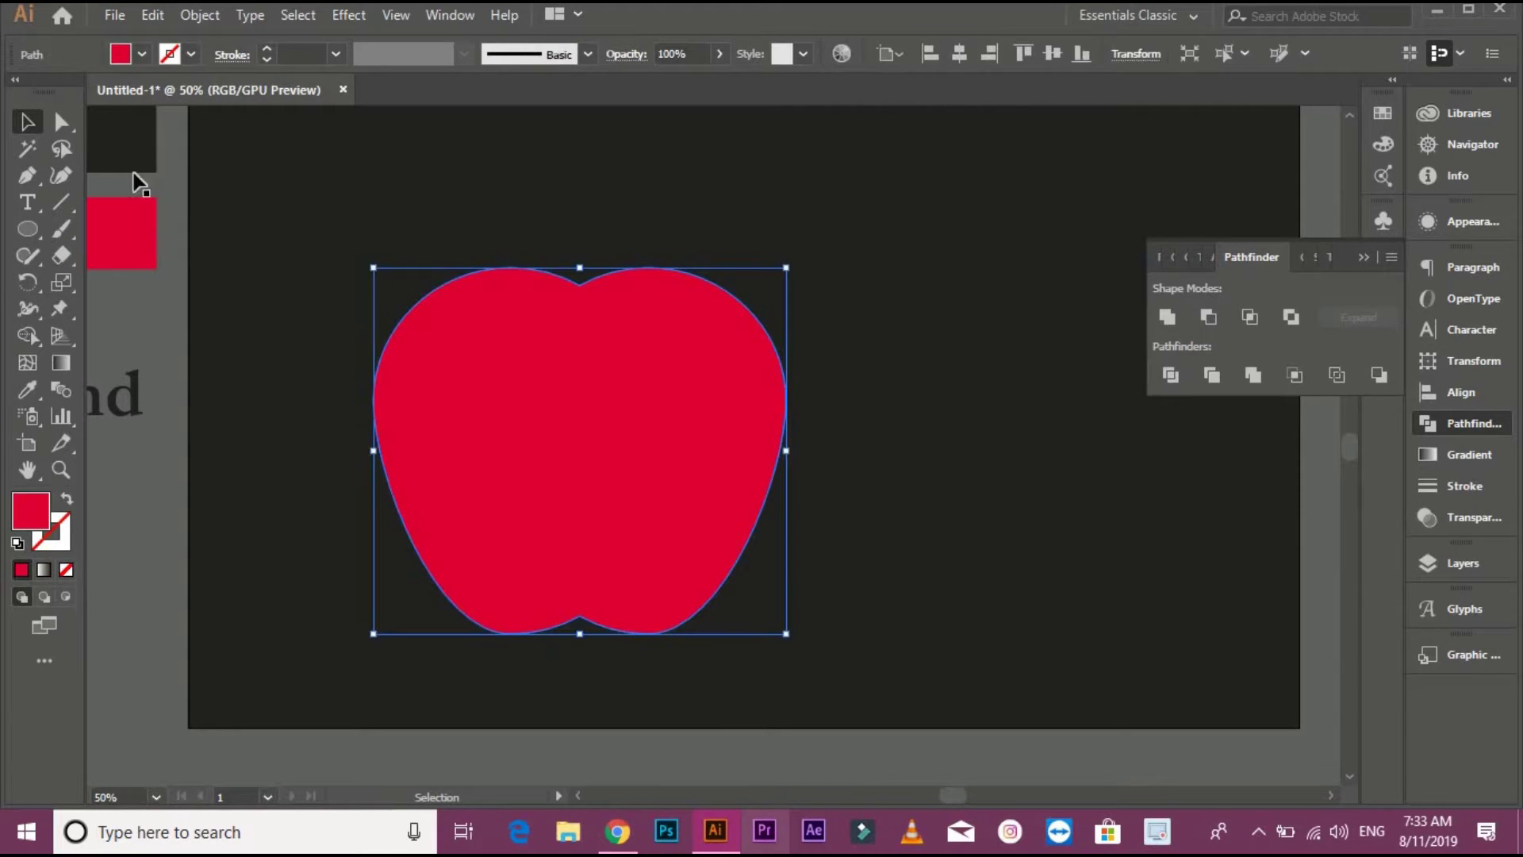
Round the apple's bottom notch with a corner radius of about 84 px and smooth the top notch as well
left_click(61, 122)
left_click(580, 616)
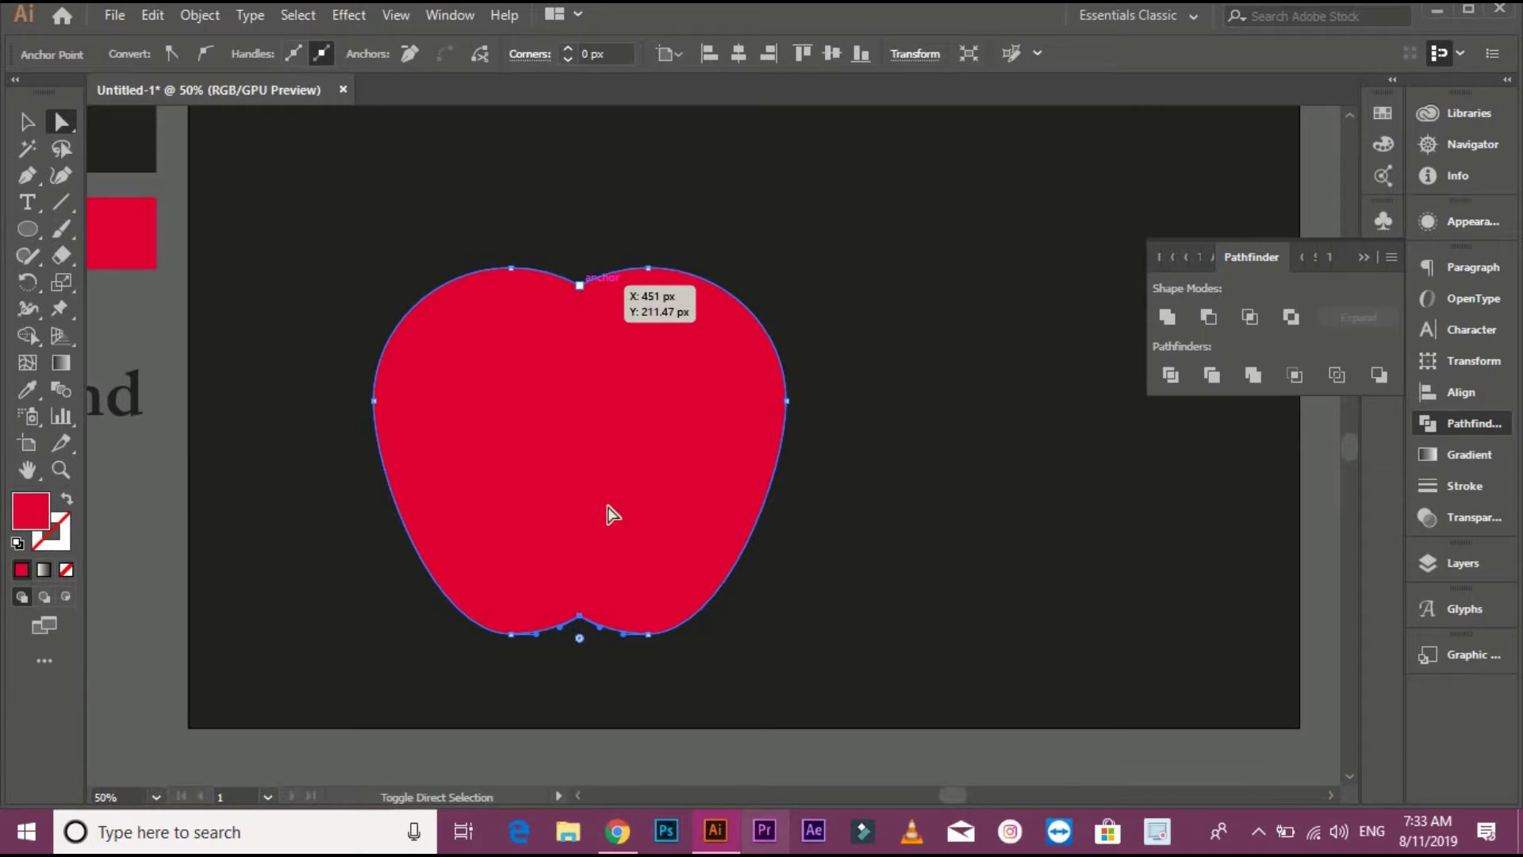
left_click_drag(580, 640, 589, 699)
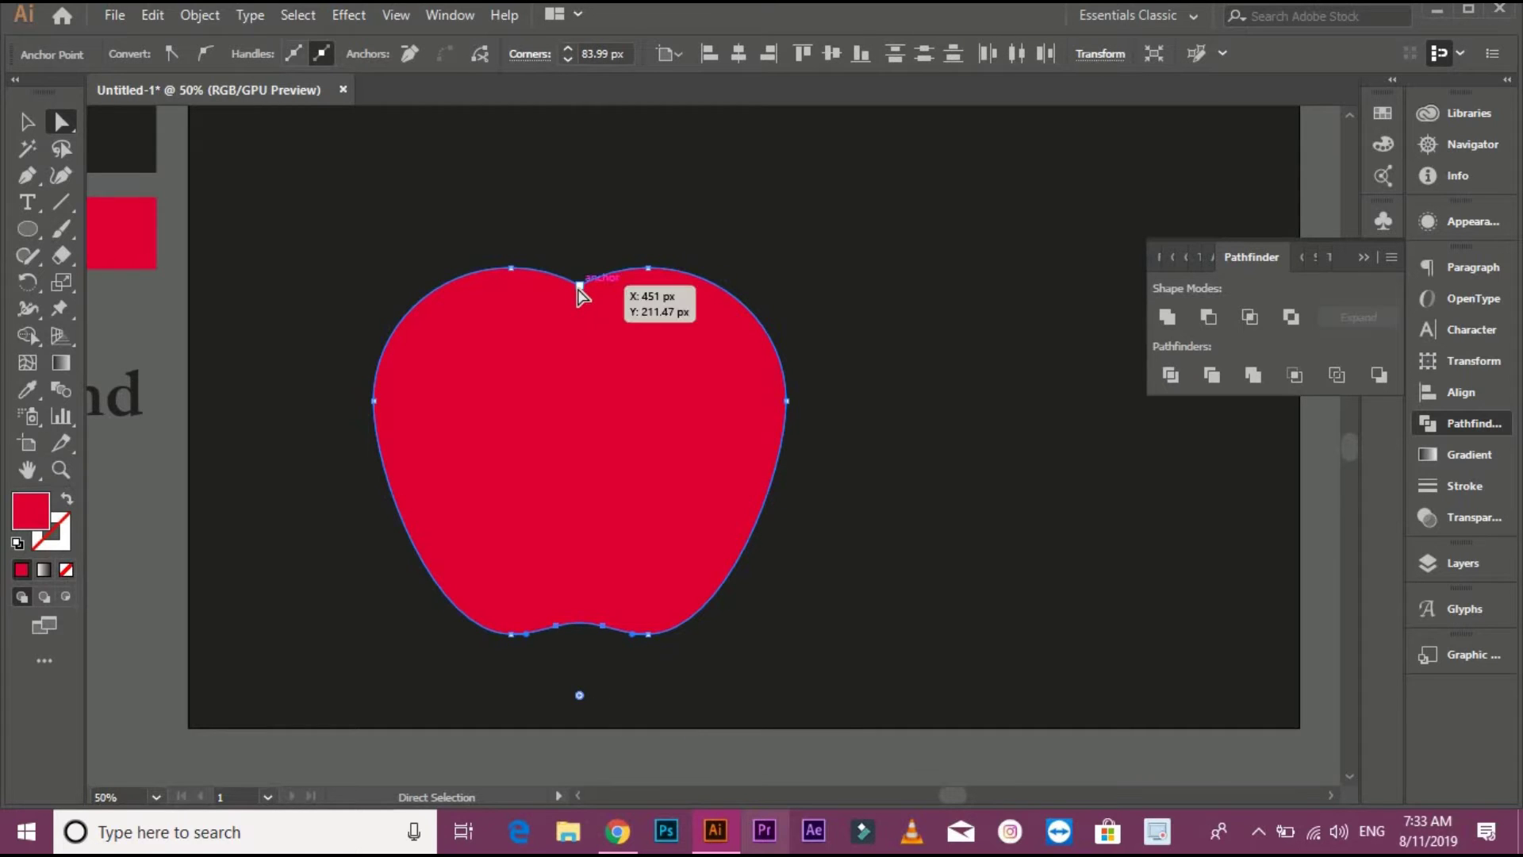
left_click_drag(585, 292, 579, 225)
left_click(624, 218)
Scale the apple shape down proportionally and reposition it near the middle of the artboard
key("ctrl+minus")
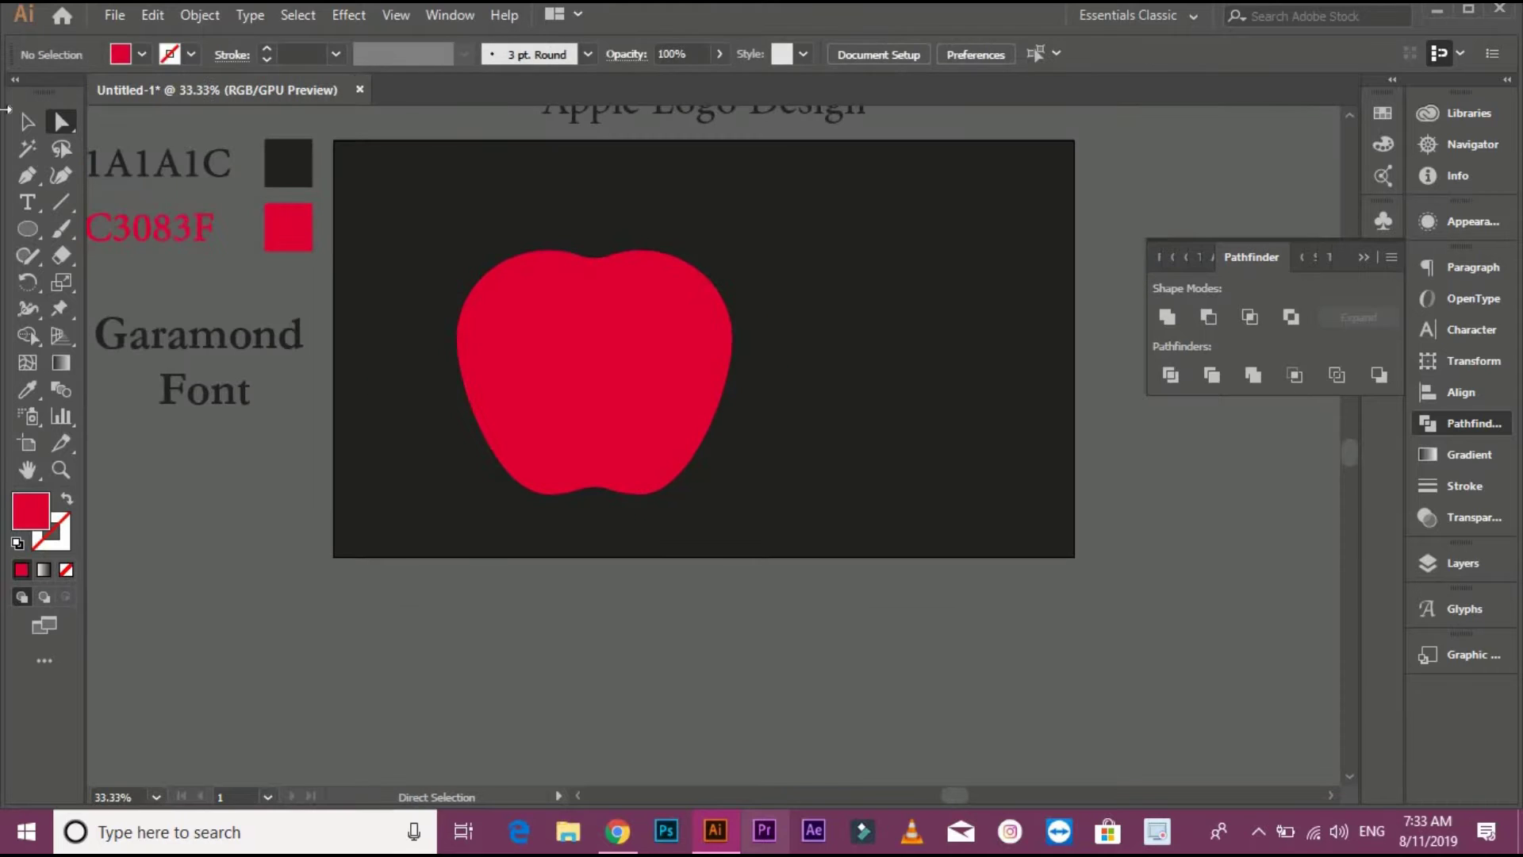
key("v")
left_click(547, 388)
left_click_drag(616, 380, 707, 355)
left_click_drag(823, 471, 711, 478)
left_click(794, 421)
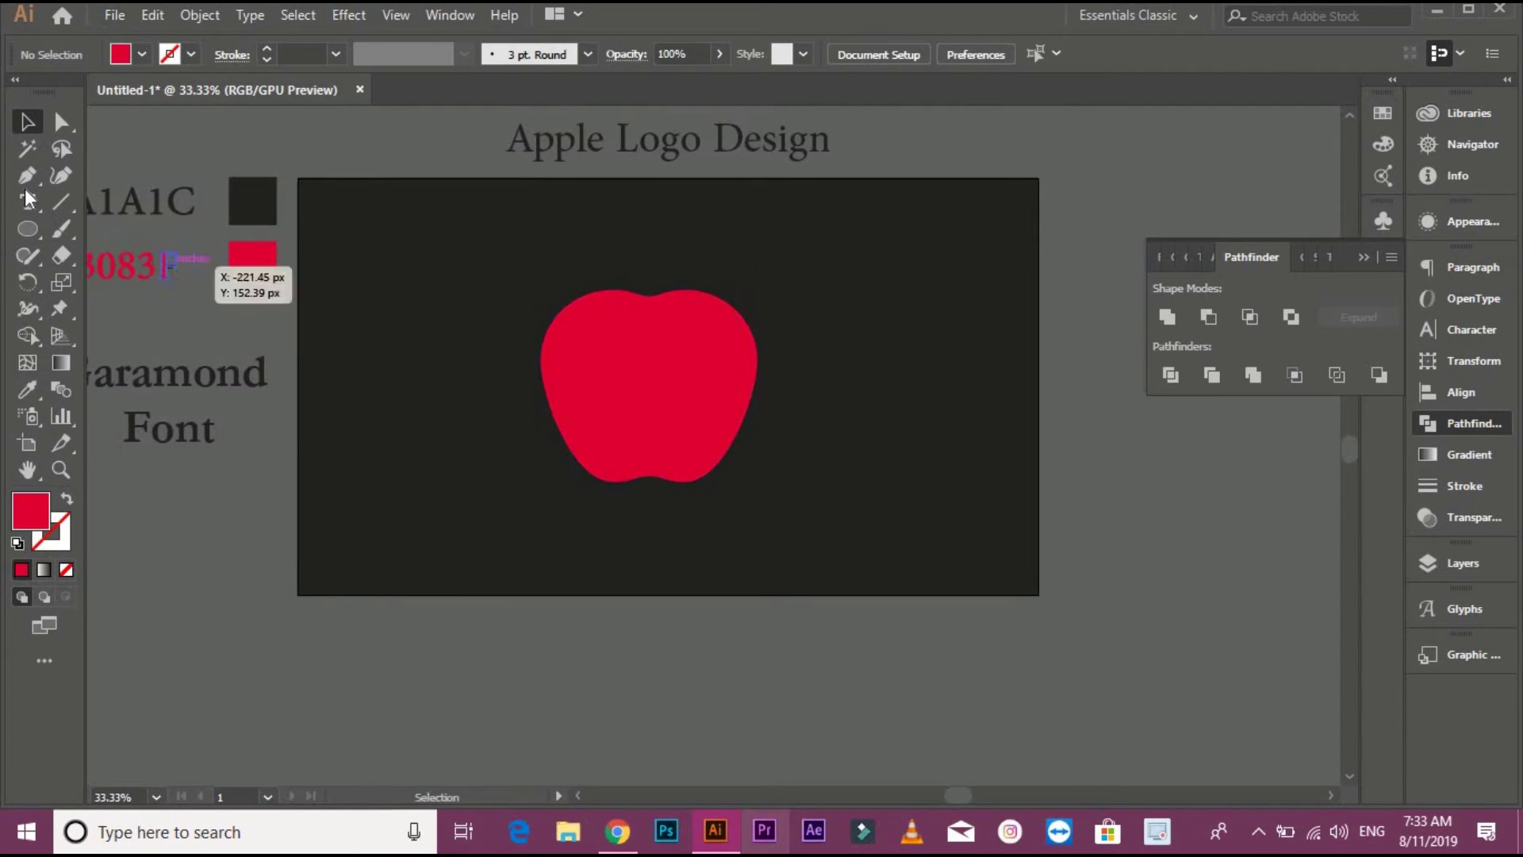
Draw a smaller red circle beside the apple and move it onto the apple's right edge
key("l")
left_click_drag(908, 408, 949, 465)
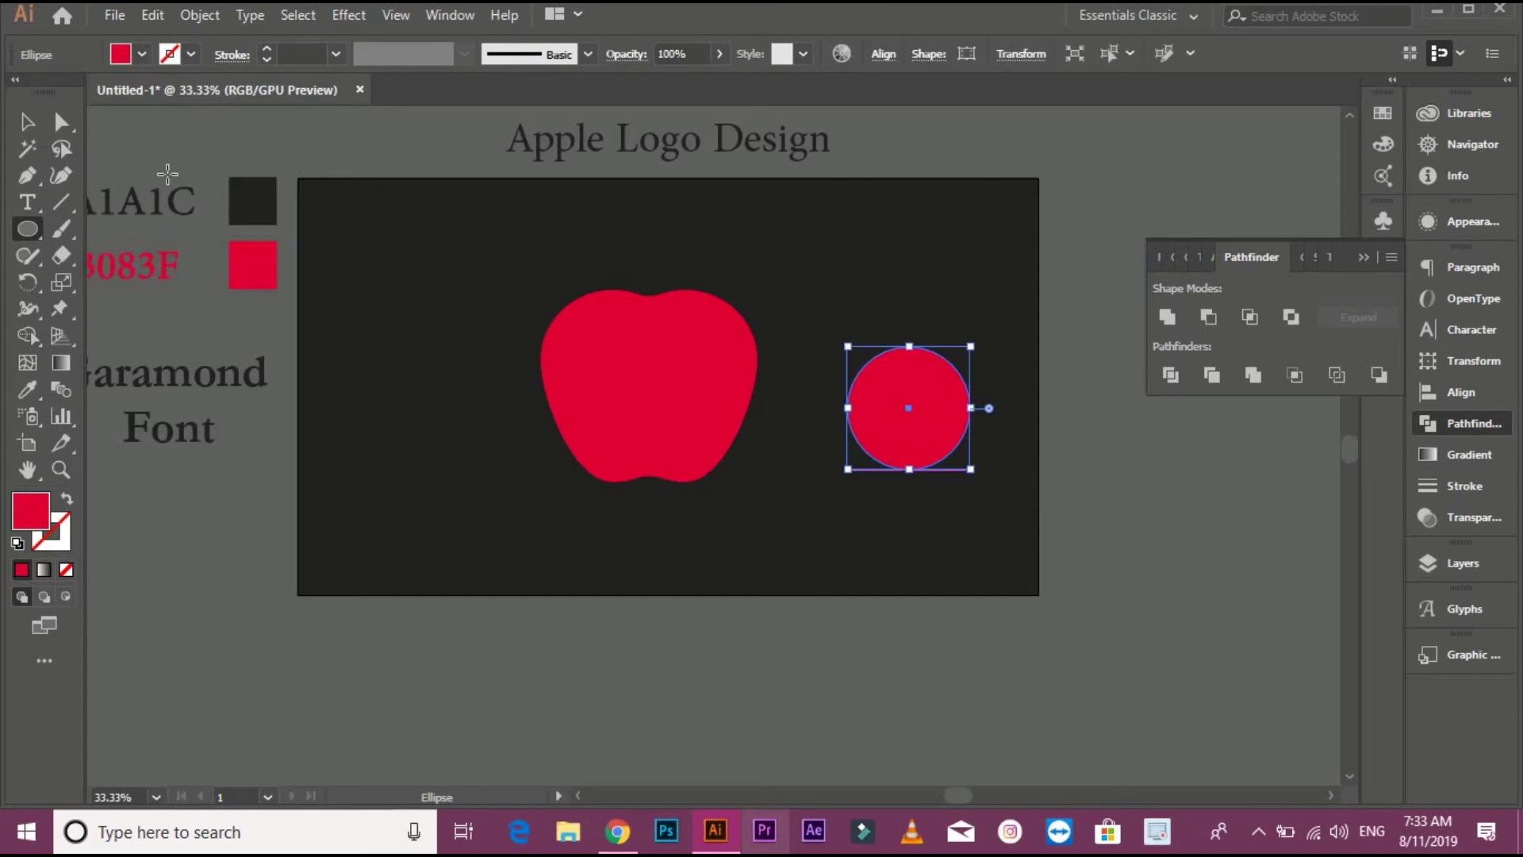
key("v")
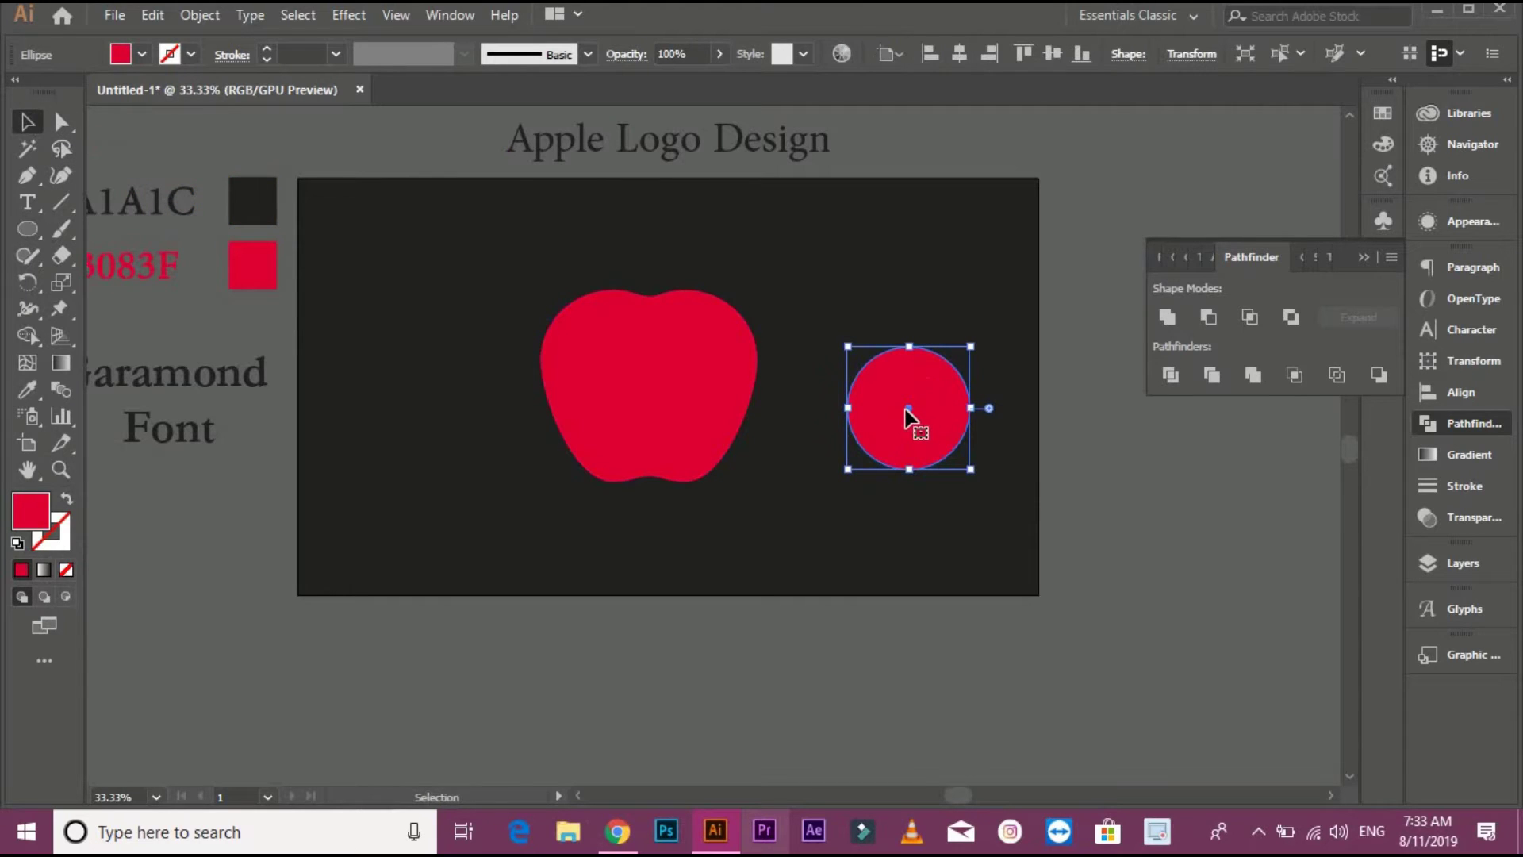
left_click_drag(897, 408, 757, 373)
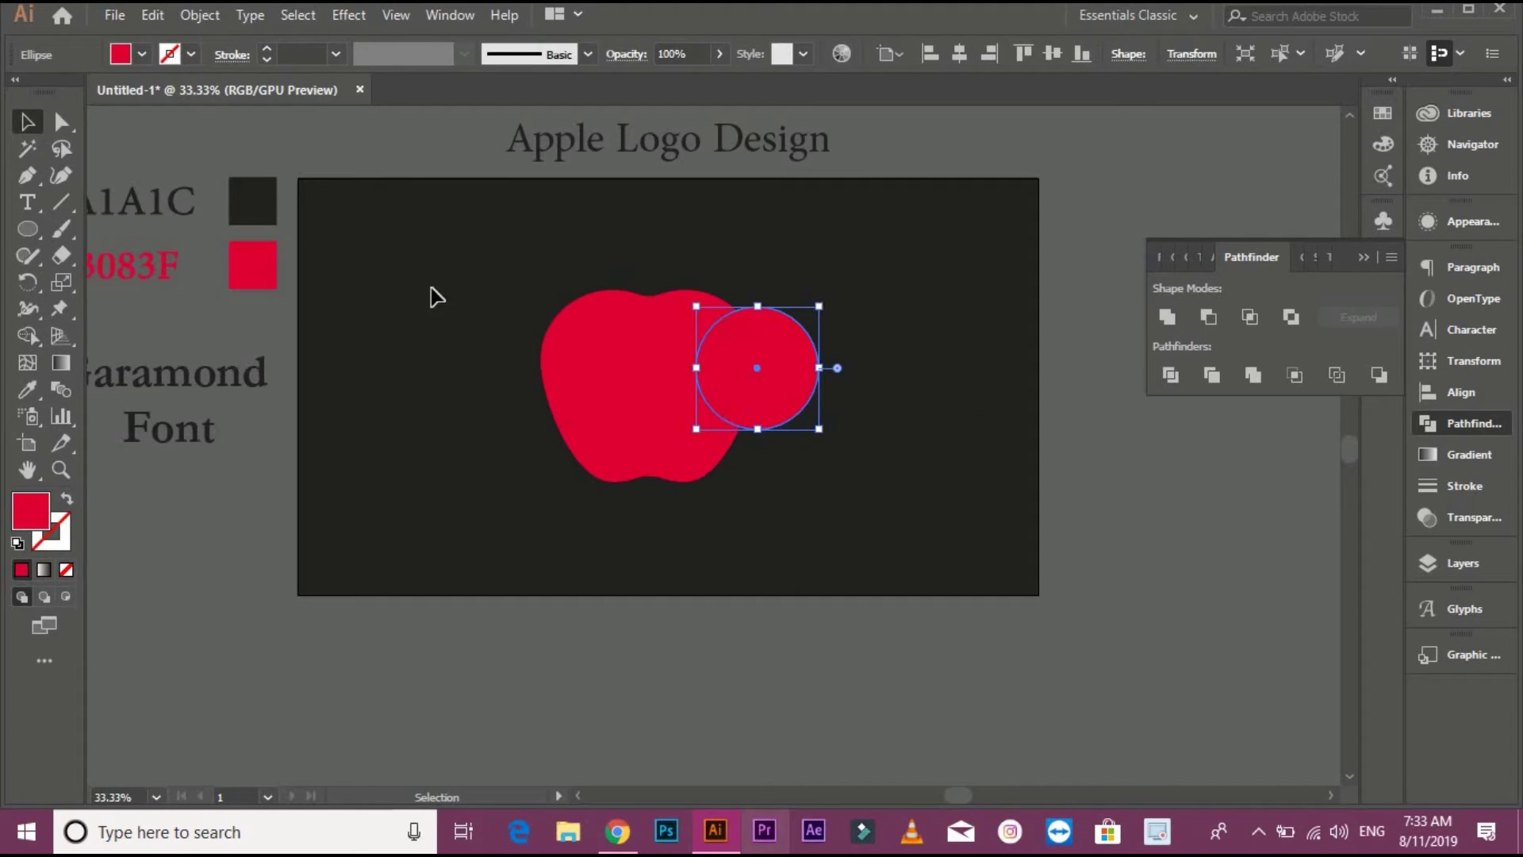
Shrink the bite circle slightly and reposition it over the apple's right edge
left_click_drag(428, 290, 912, 419)
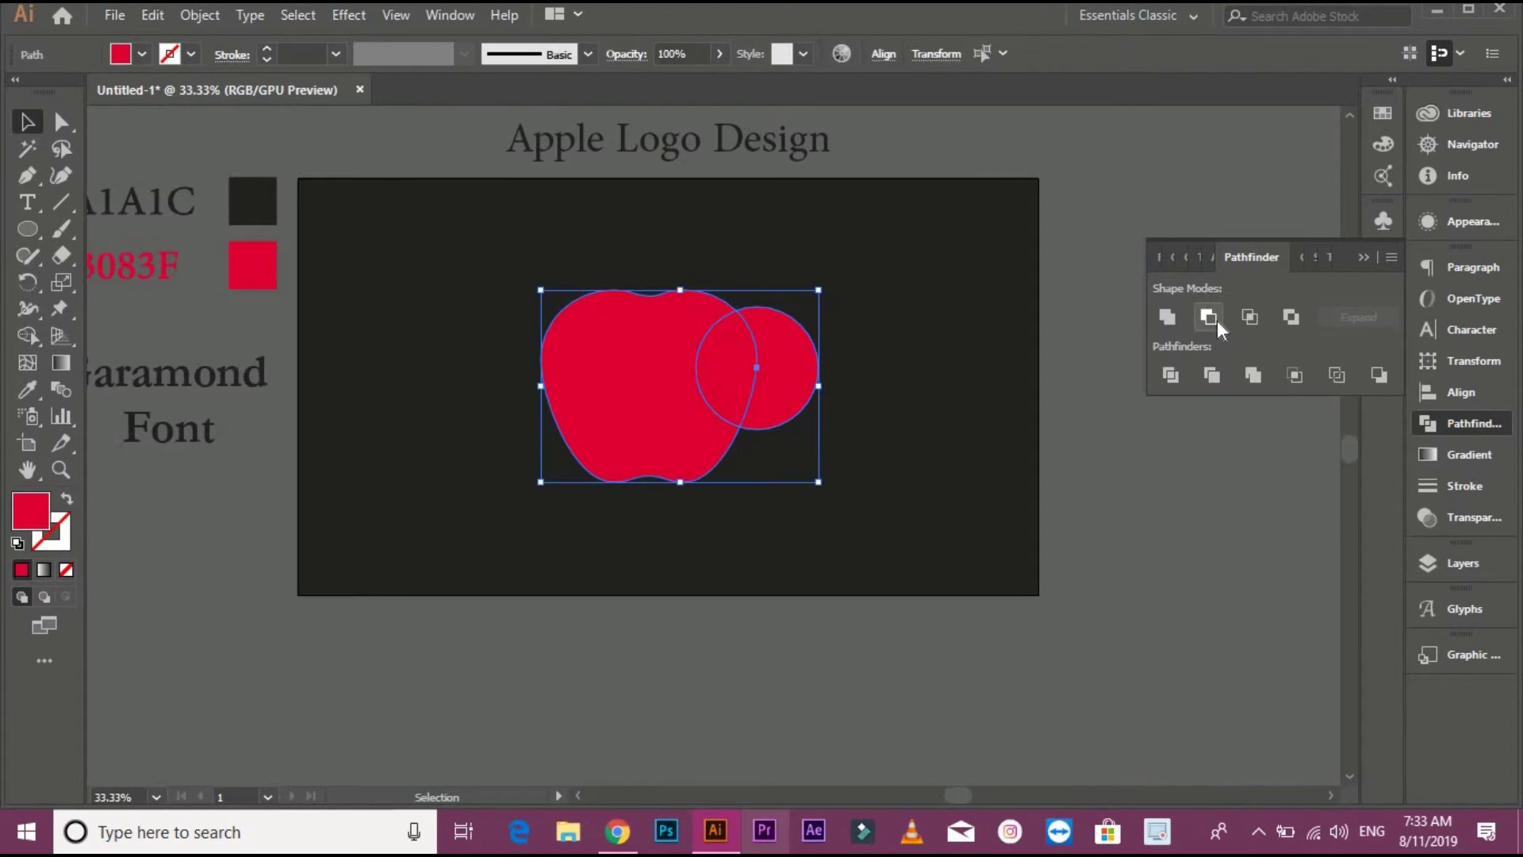
key("ctrl+shift+a")
left_click(774, 379)
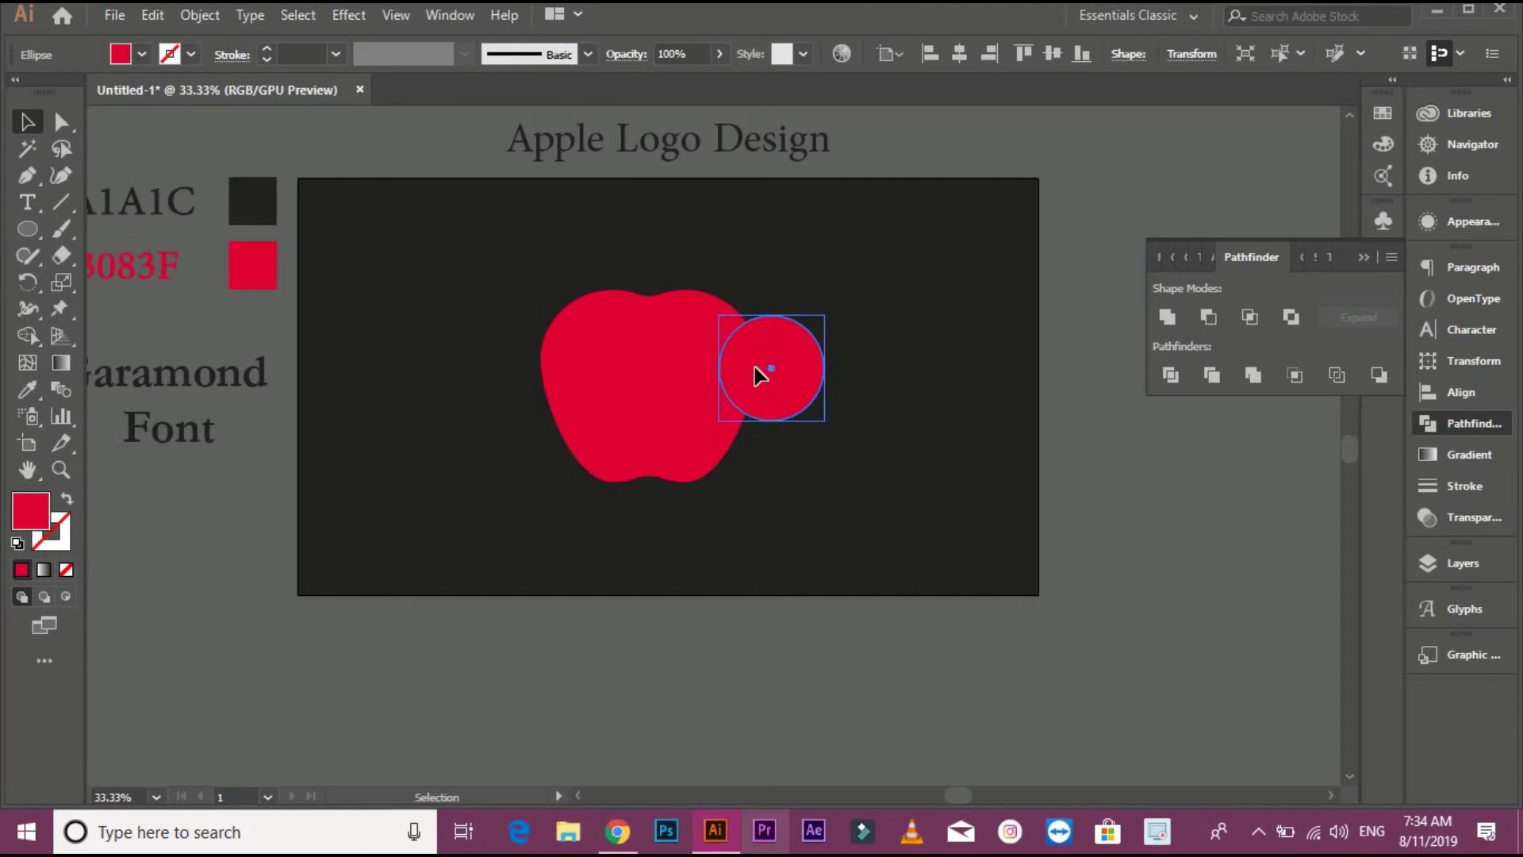
left_click_drag(760, 375, 740, 373)
key("ctrl+shift+a")
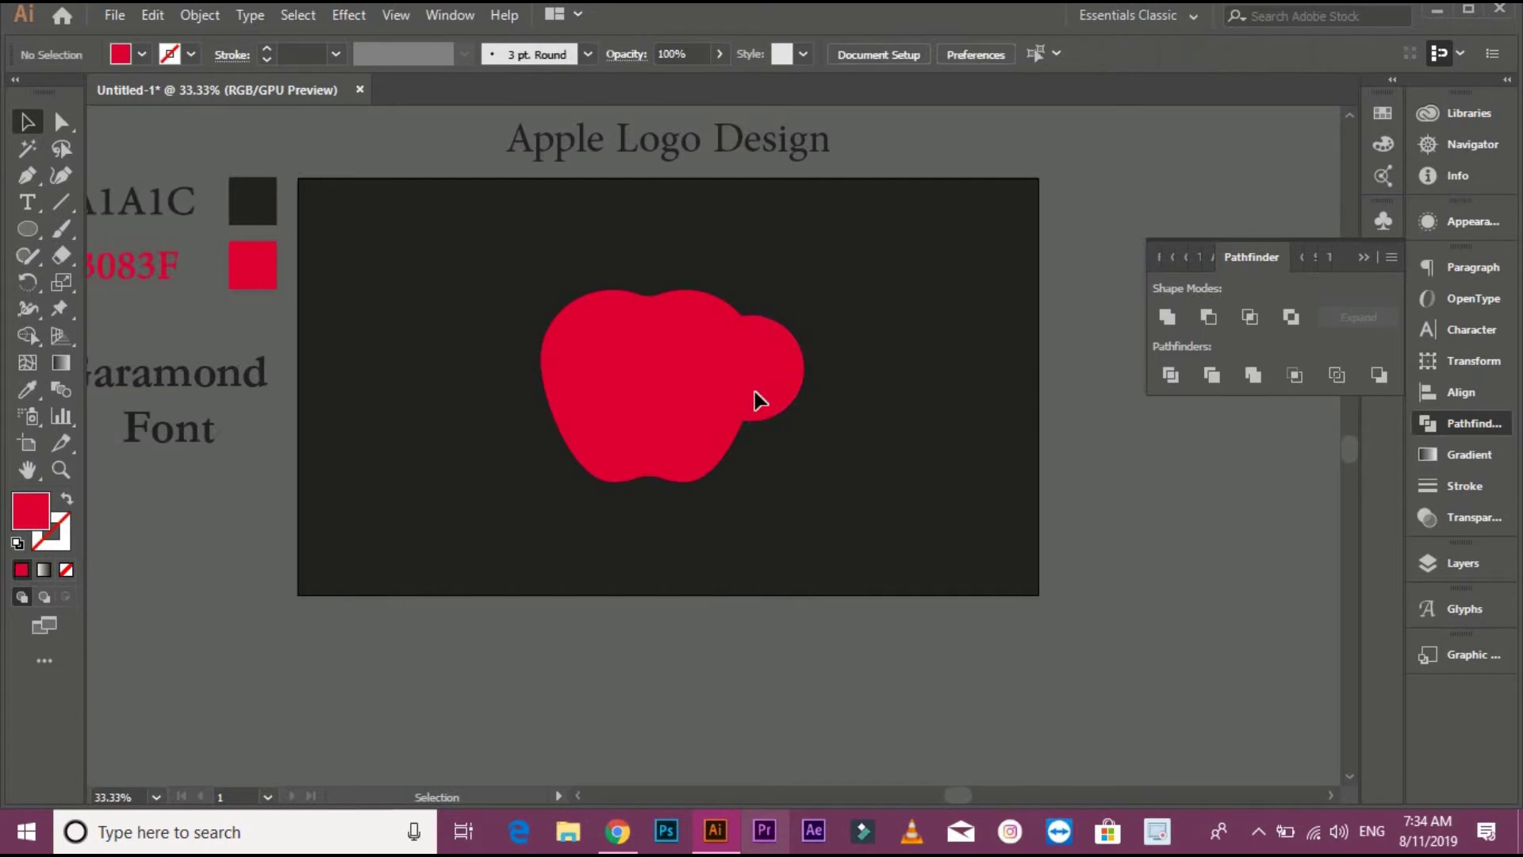
Subtract the circle from the apple with Minus Front to cut out the bite
left_click_drag(952, 377, 887, 388)
left_click(1207, 317)
key("ctrl+shift+a")
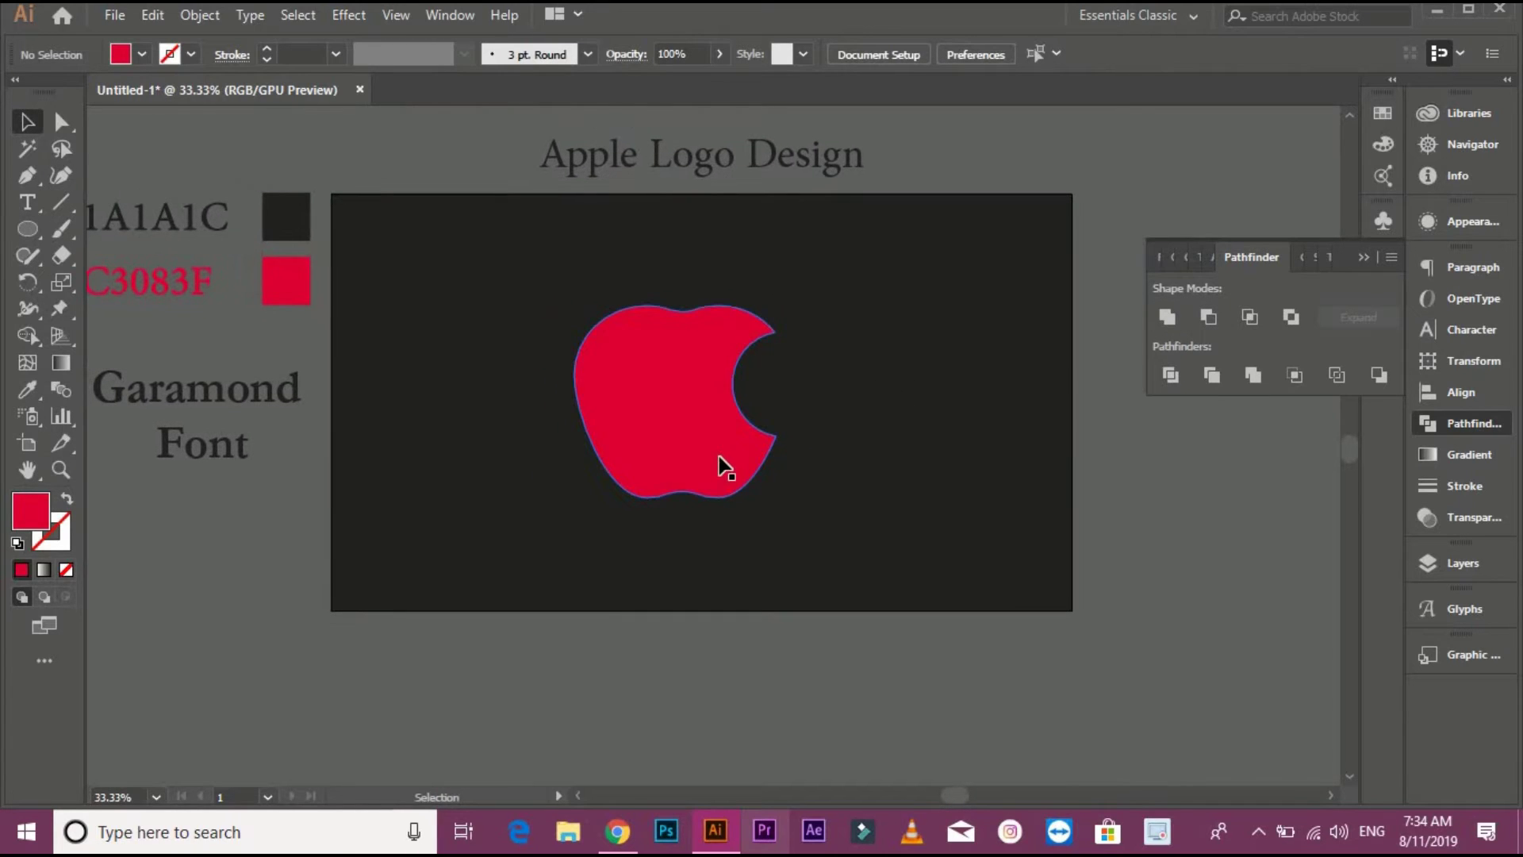
Enlarge the bitten apple slightly in proportion around its center
left_click(658, 397)
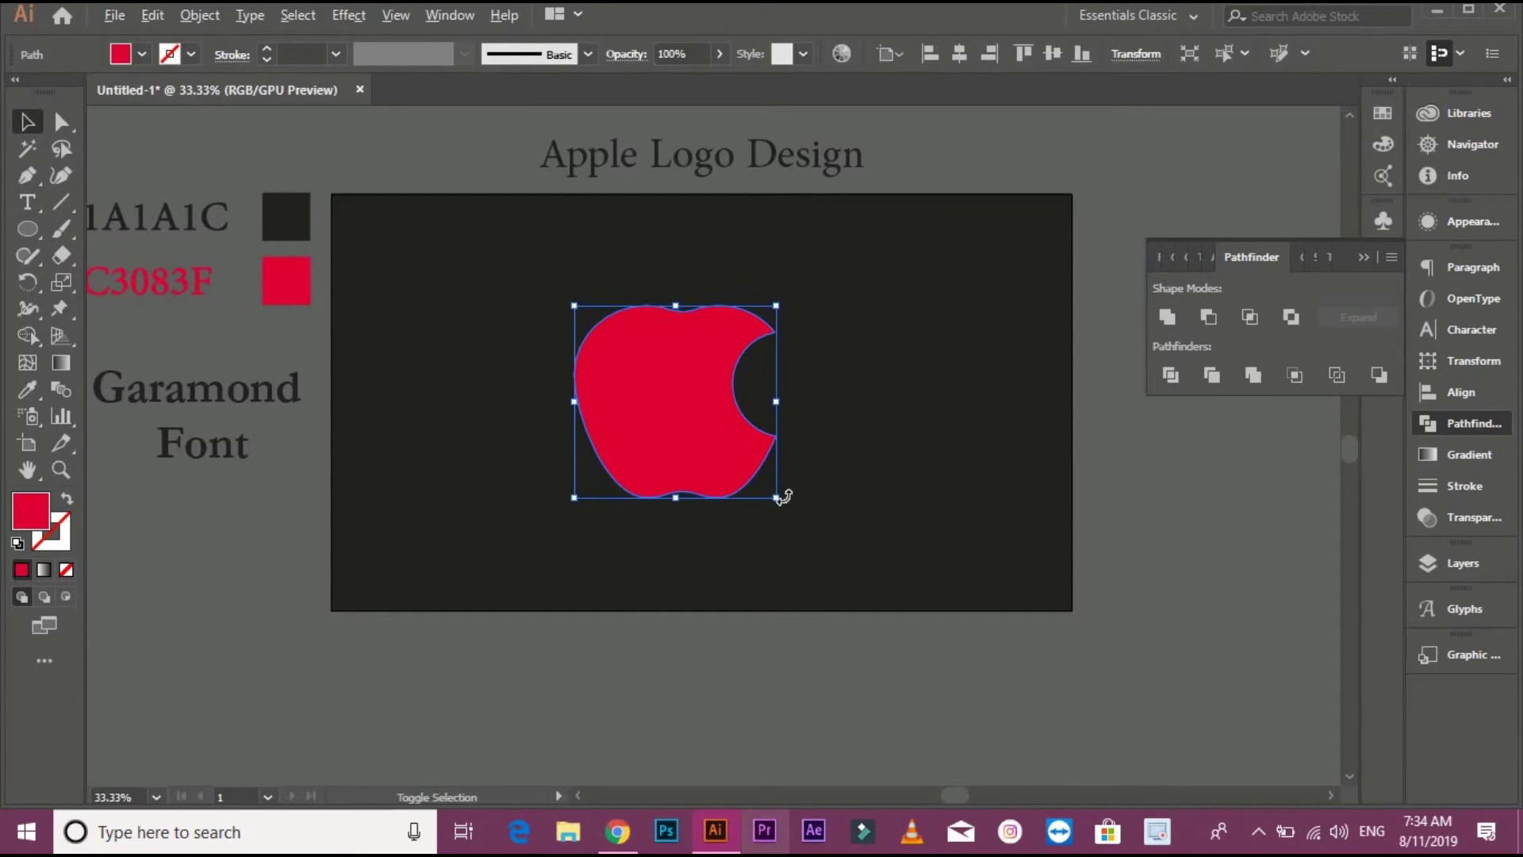
left_click_drag(782, 501, 788, 509)
left_click(354, 182)
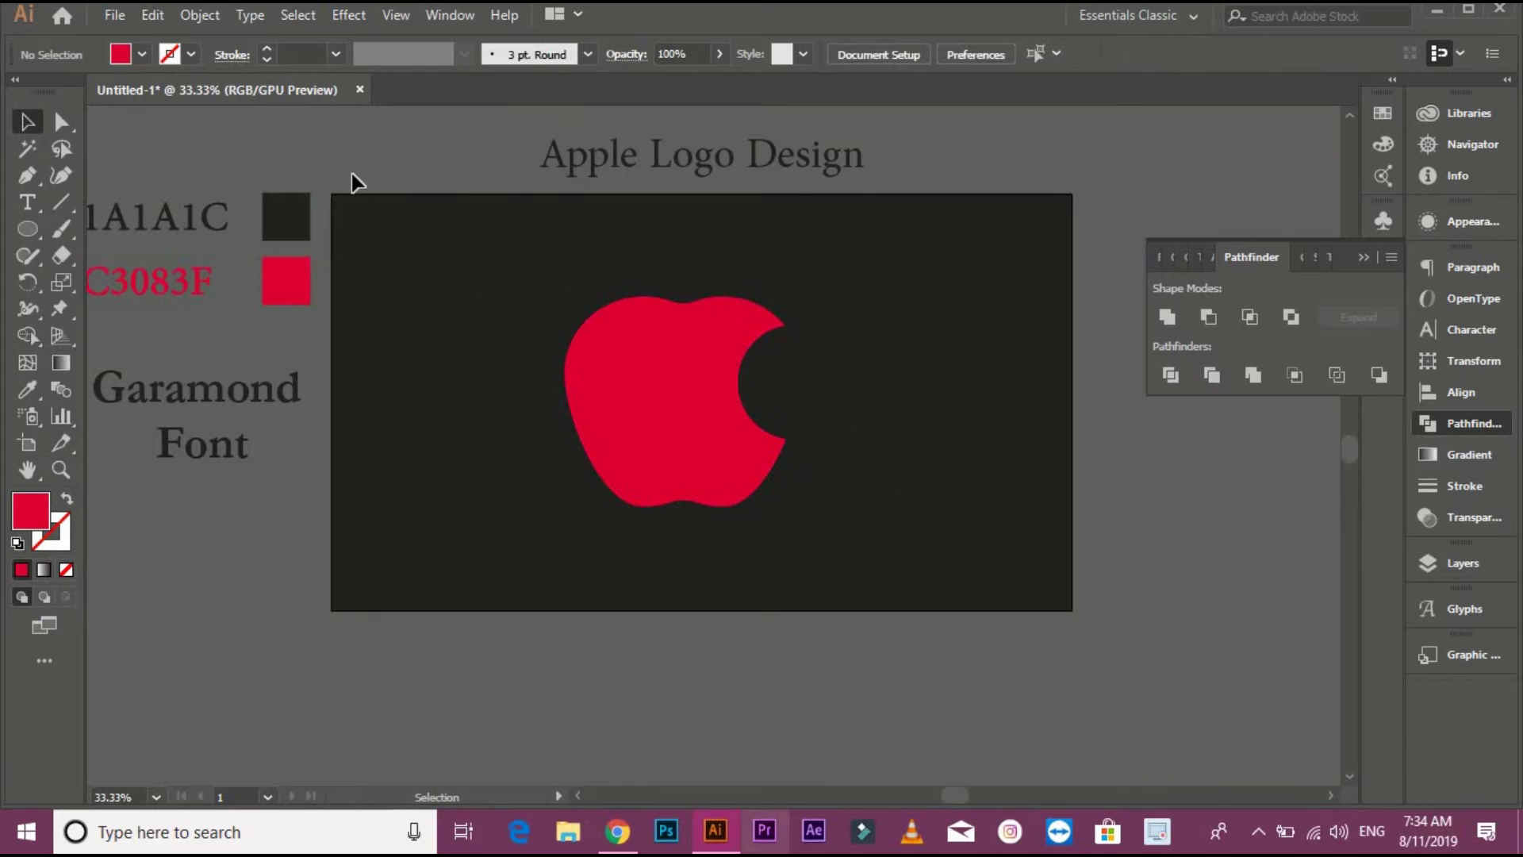
Draw two half-overlapping red circles of about 254 px side by side to the right of the apple
left_click(28, 230)
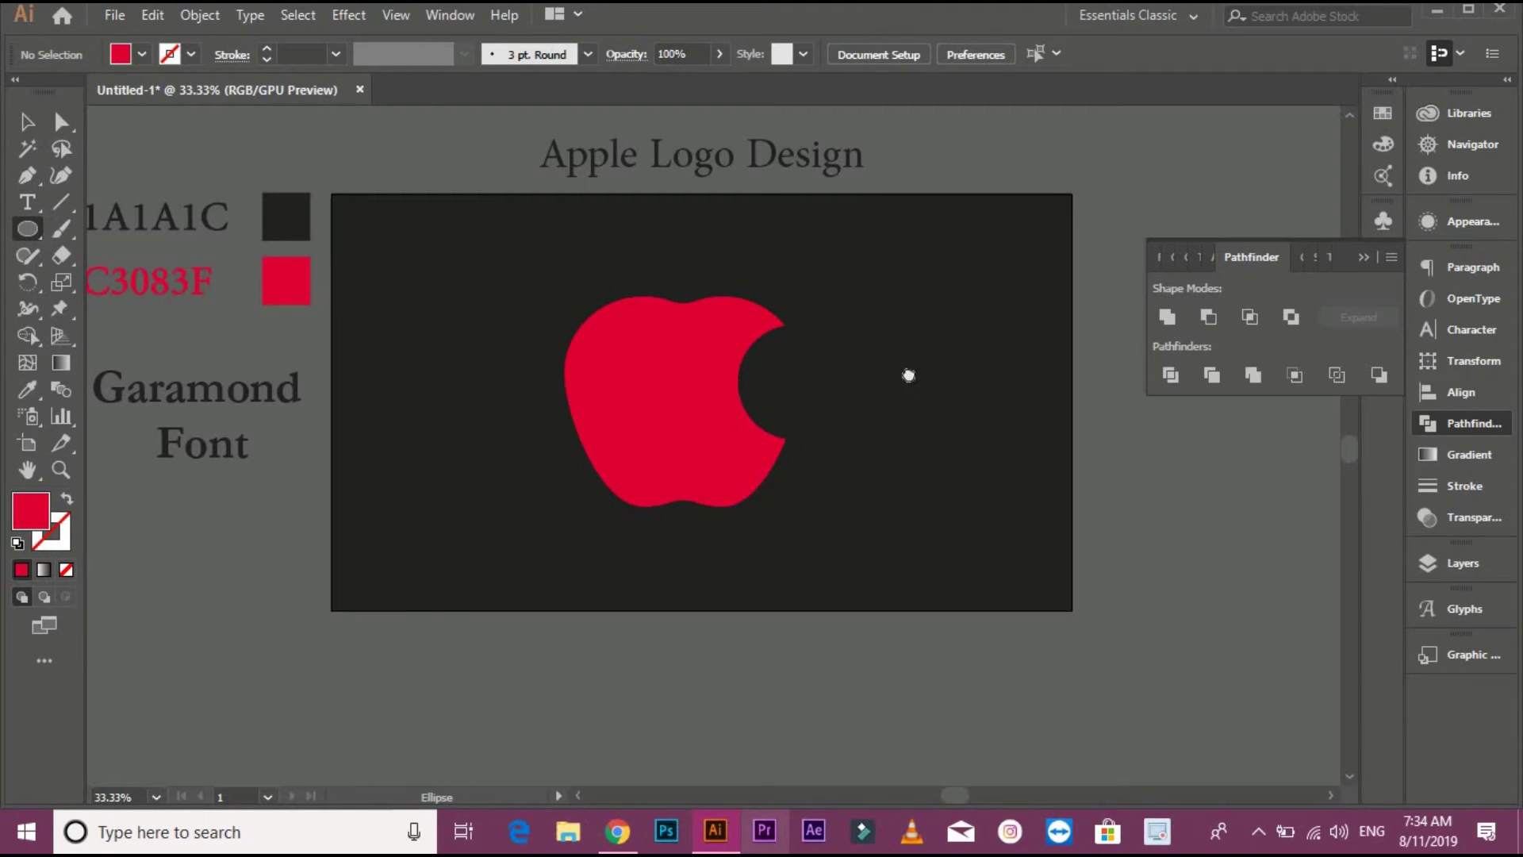
left_click_drag(907, 373, 609, 388)
left_click_drag(762, 390, 825, 457)
left_click_drag(759, 389, 827, 392)
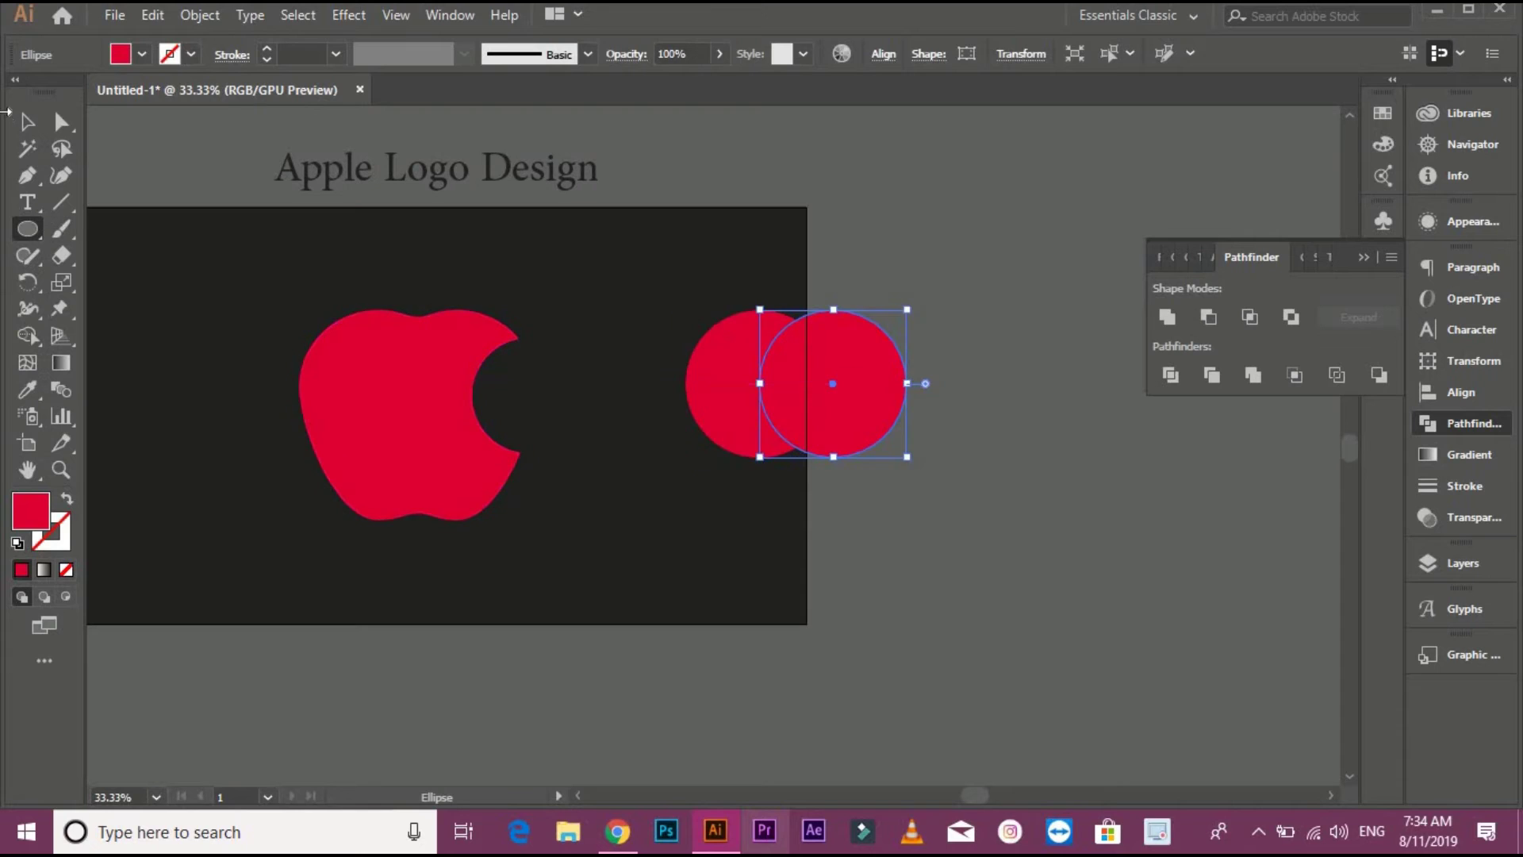
Remove the outer parts of the two circles with Shape Builder, keeping only the lens-shaped overlap as a leaf
key("v")
left_click_drag(939, 422, 793, 463)
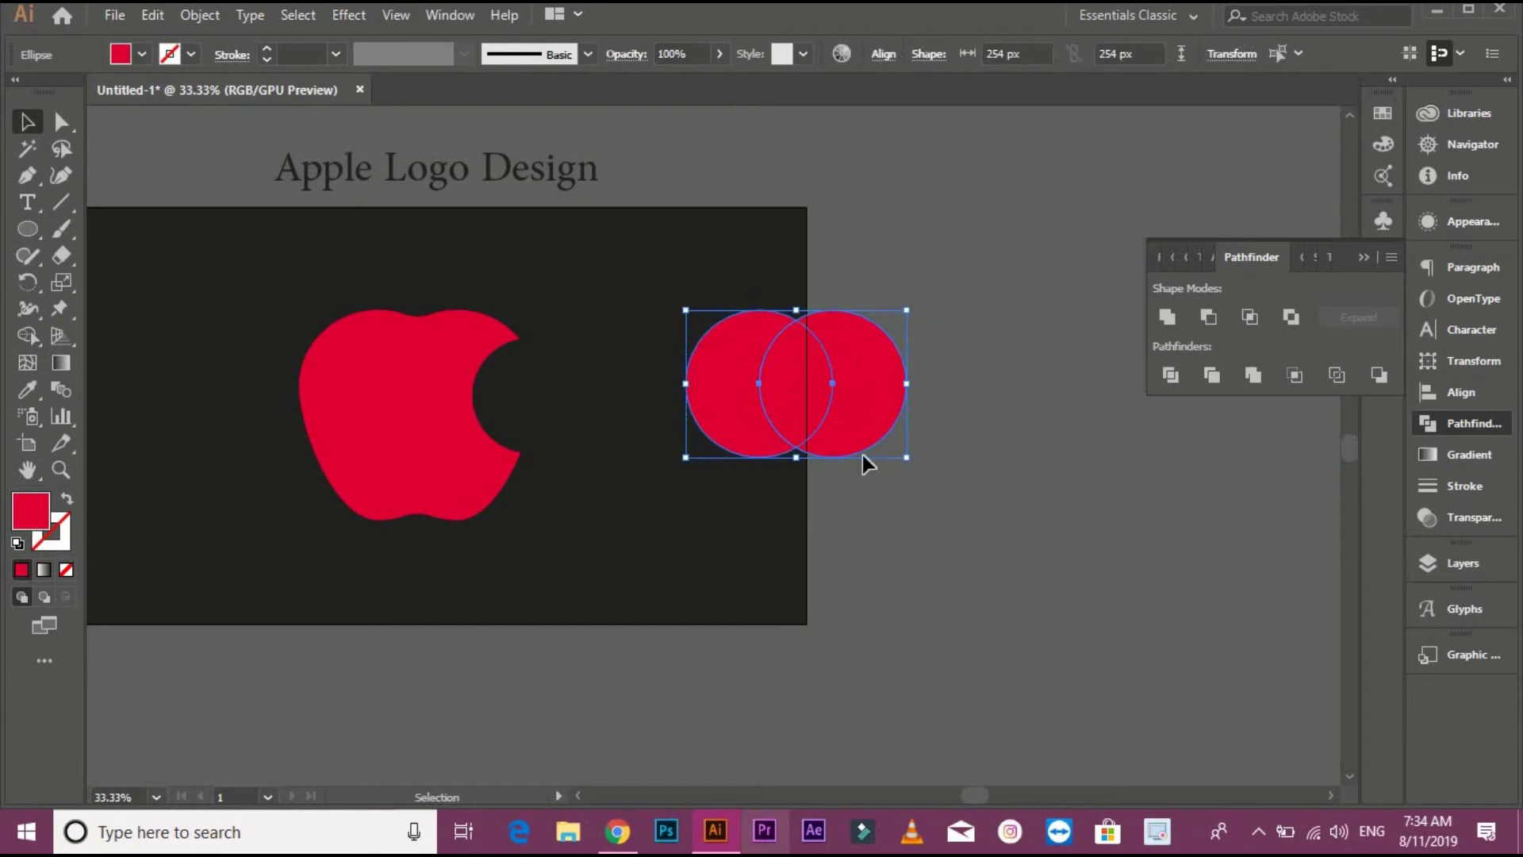
left_click(26, 339)
left_click(722, 384, "alt")
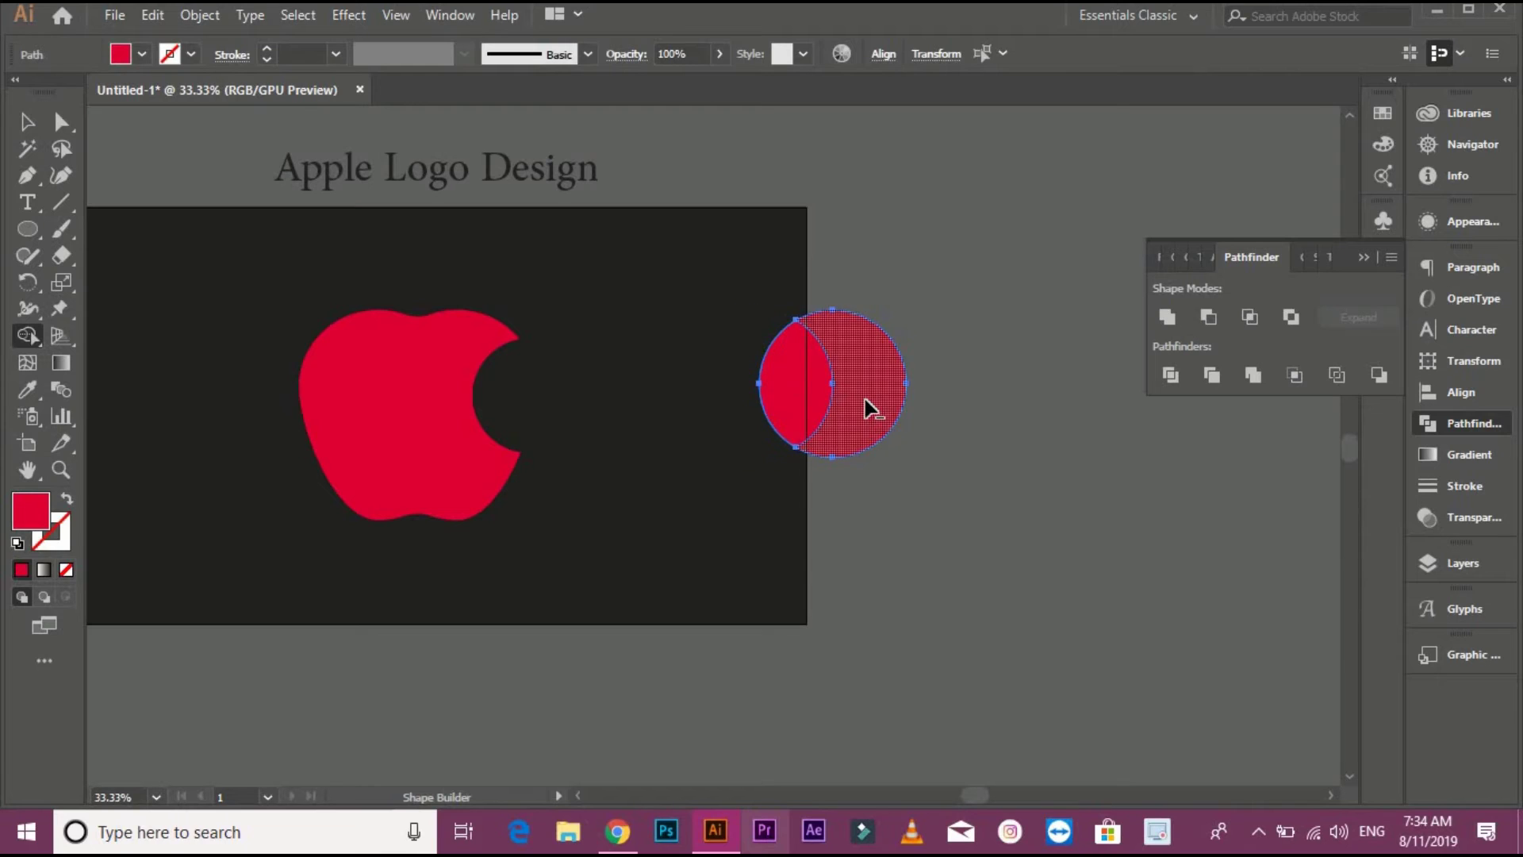
left_click(867, 408, "alt")
Scale down the leaf, tilt it to the right and place it just above the apple's top notch
left_click(25, 121)
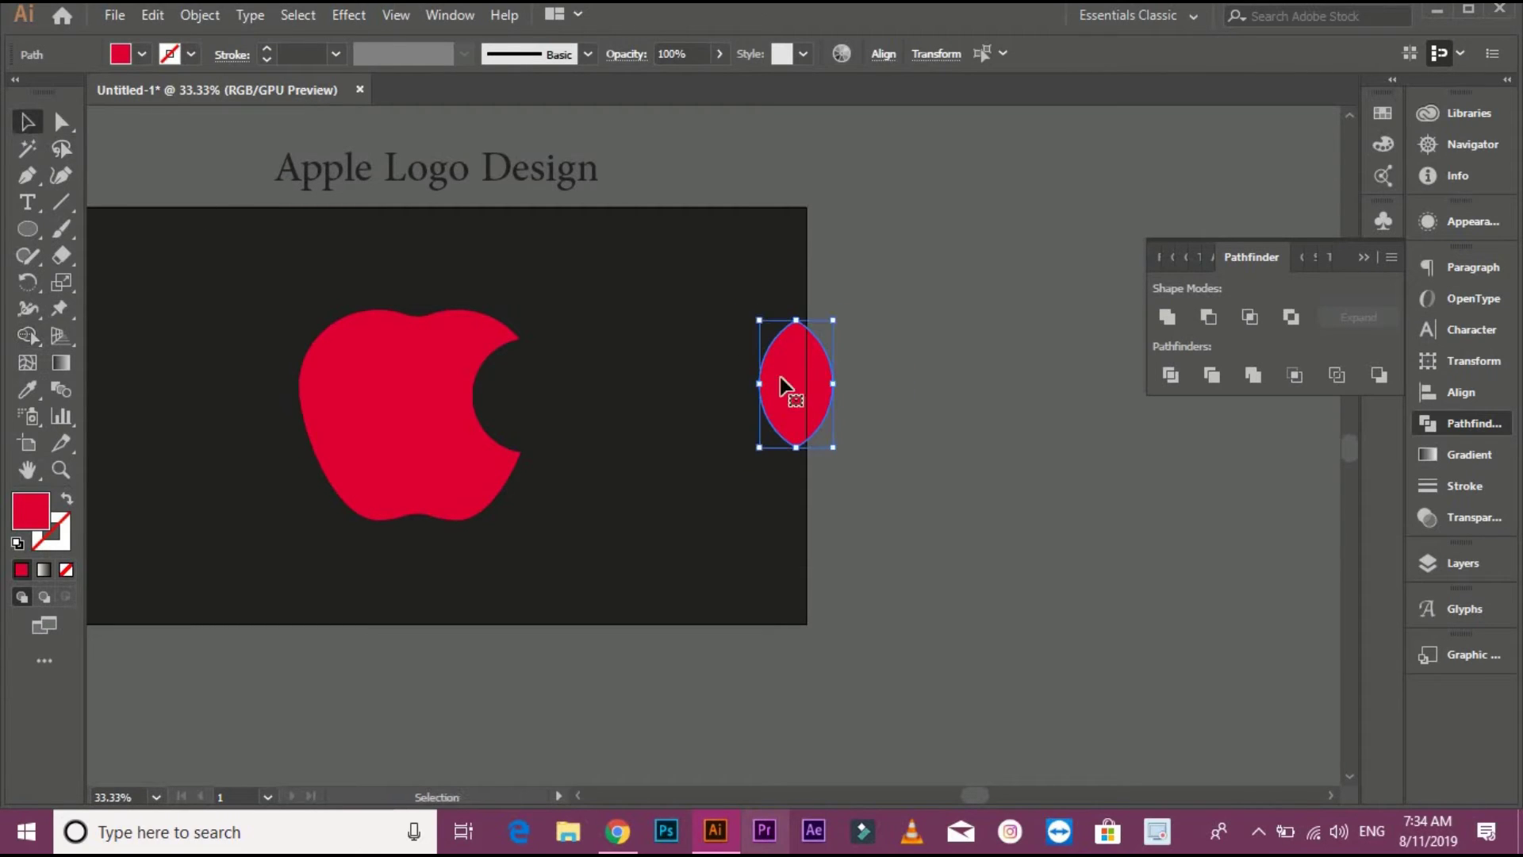
left_click_drag(832, 386, 465, 267)
left_click(571, 313)
left_click_drag(613, 324, 569, 305)
key("ctrl+=")
left_click(588, 296)
left_click(697, 317)
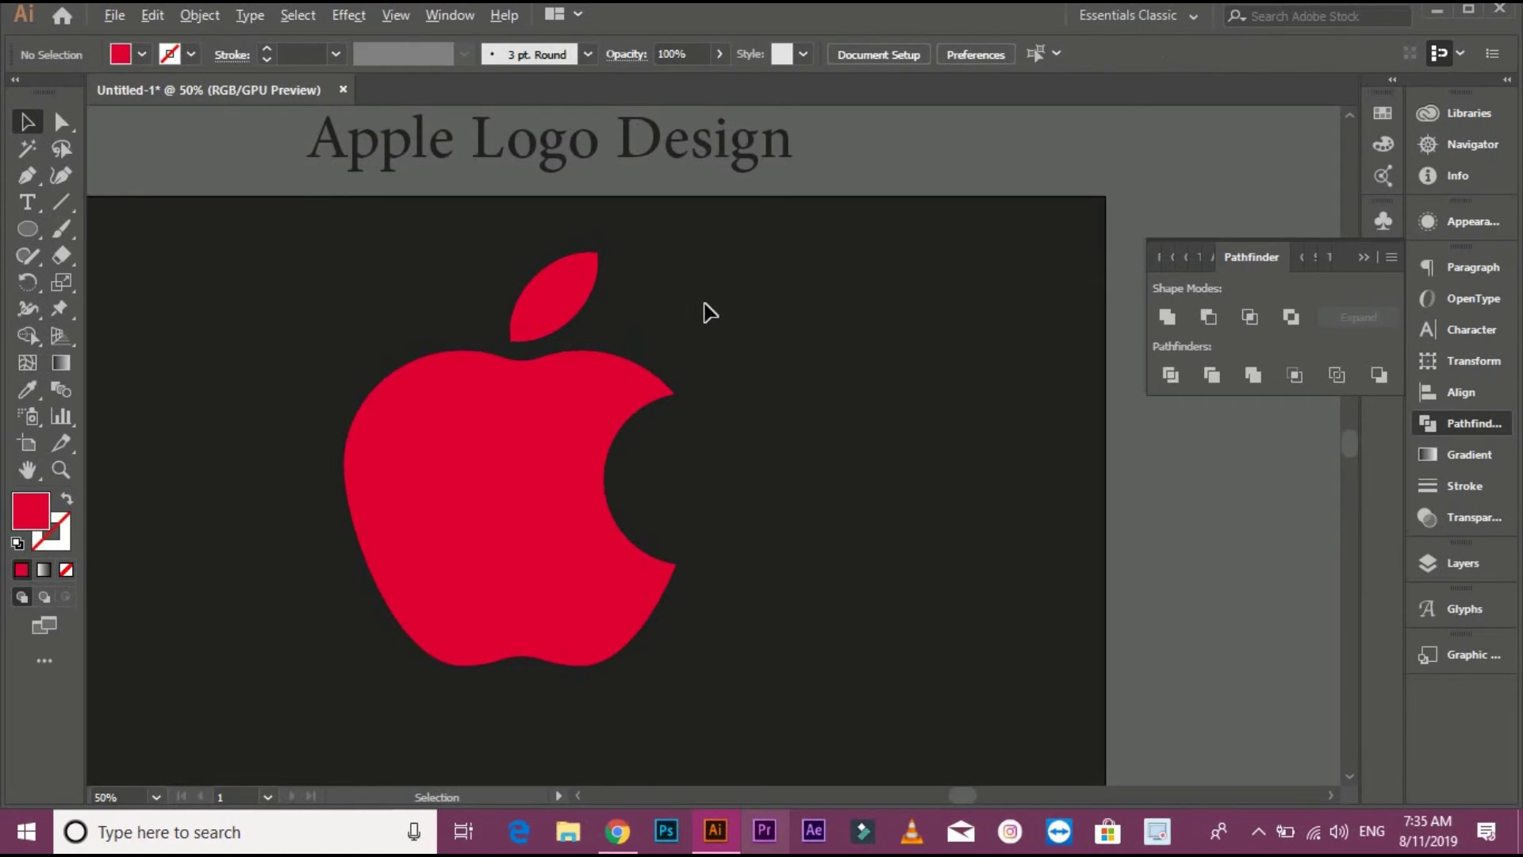
Scale the apple and leaf down together and position them in the upper middle of the artboard
scroll(710, 313, "down", 1)
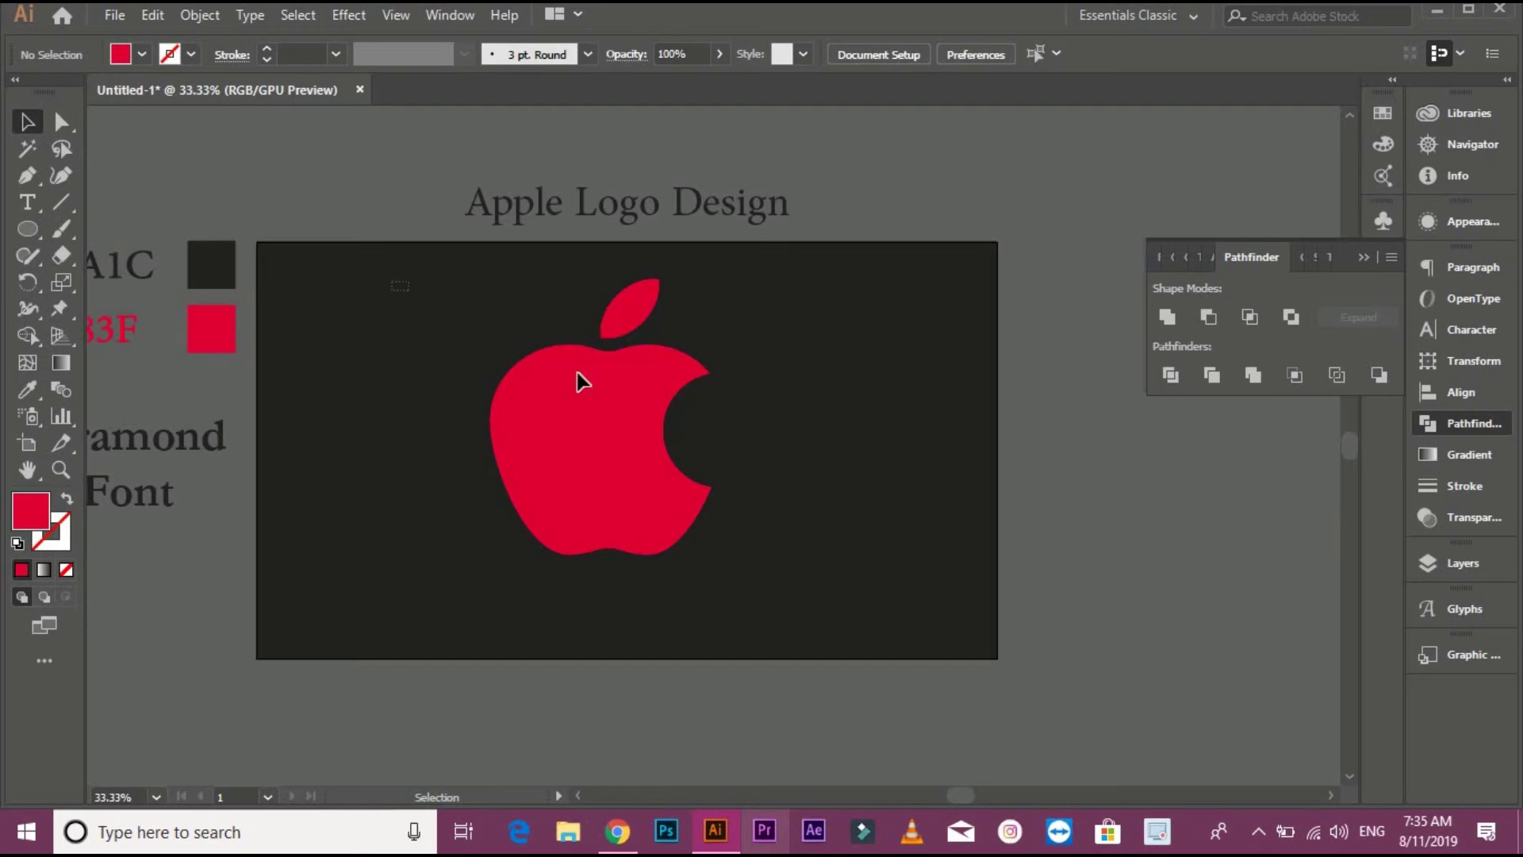
left_click_drag(842, 586, 839, 583)
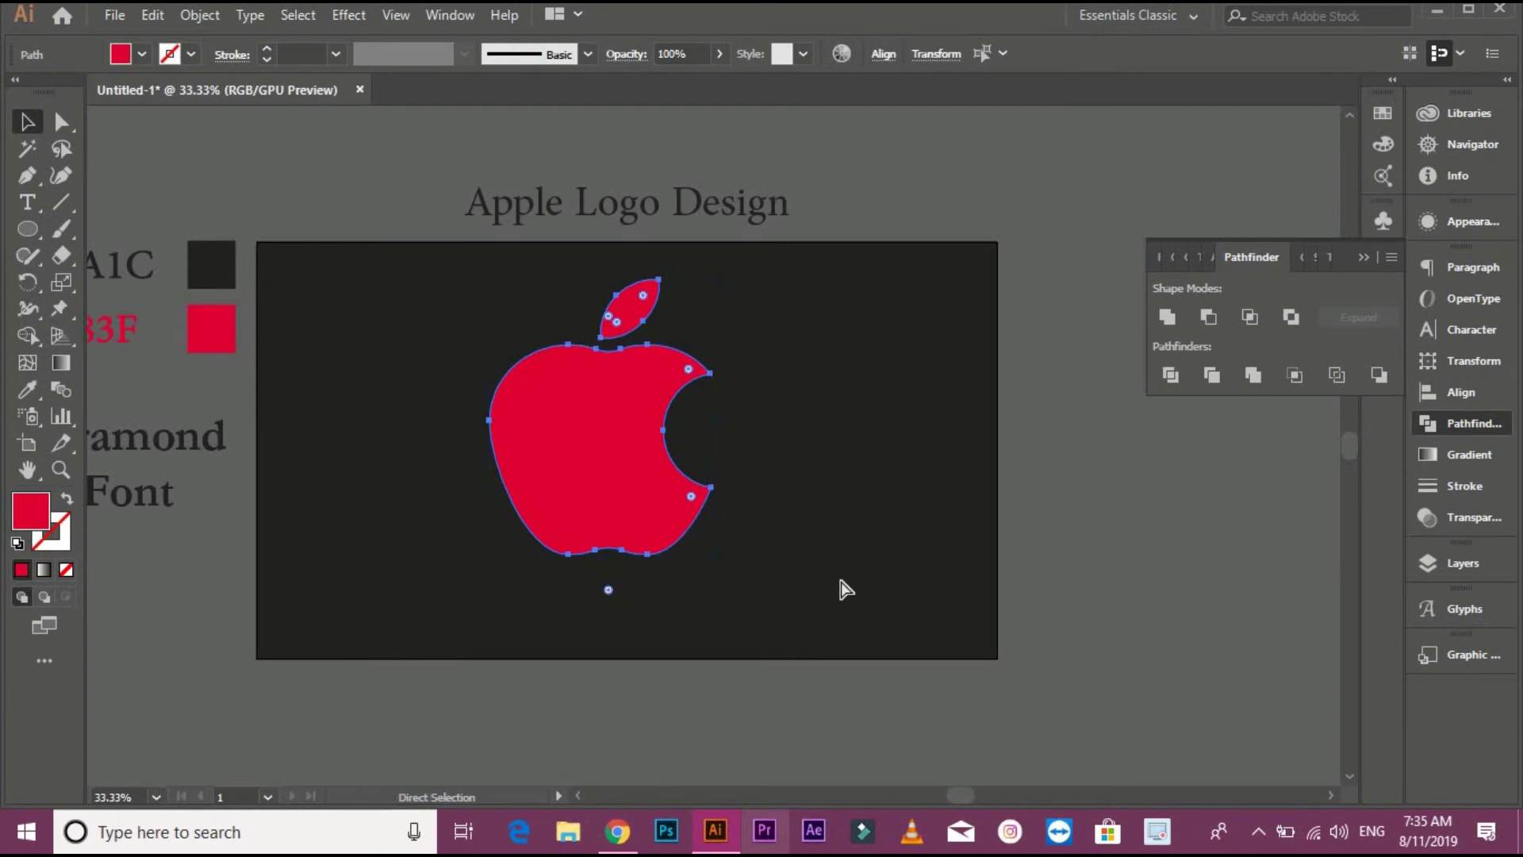
mouse_move(716, 562)
left_mouse_down()
mouse_move(683, 537)
mouse_move(698, 538)
left_mouse_up()
left_click_drag(631, 481, 634, 473)
left_click(802, 420)
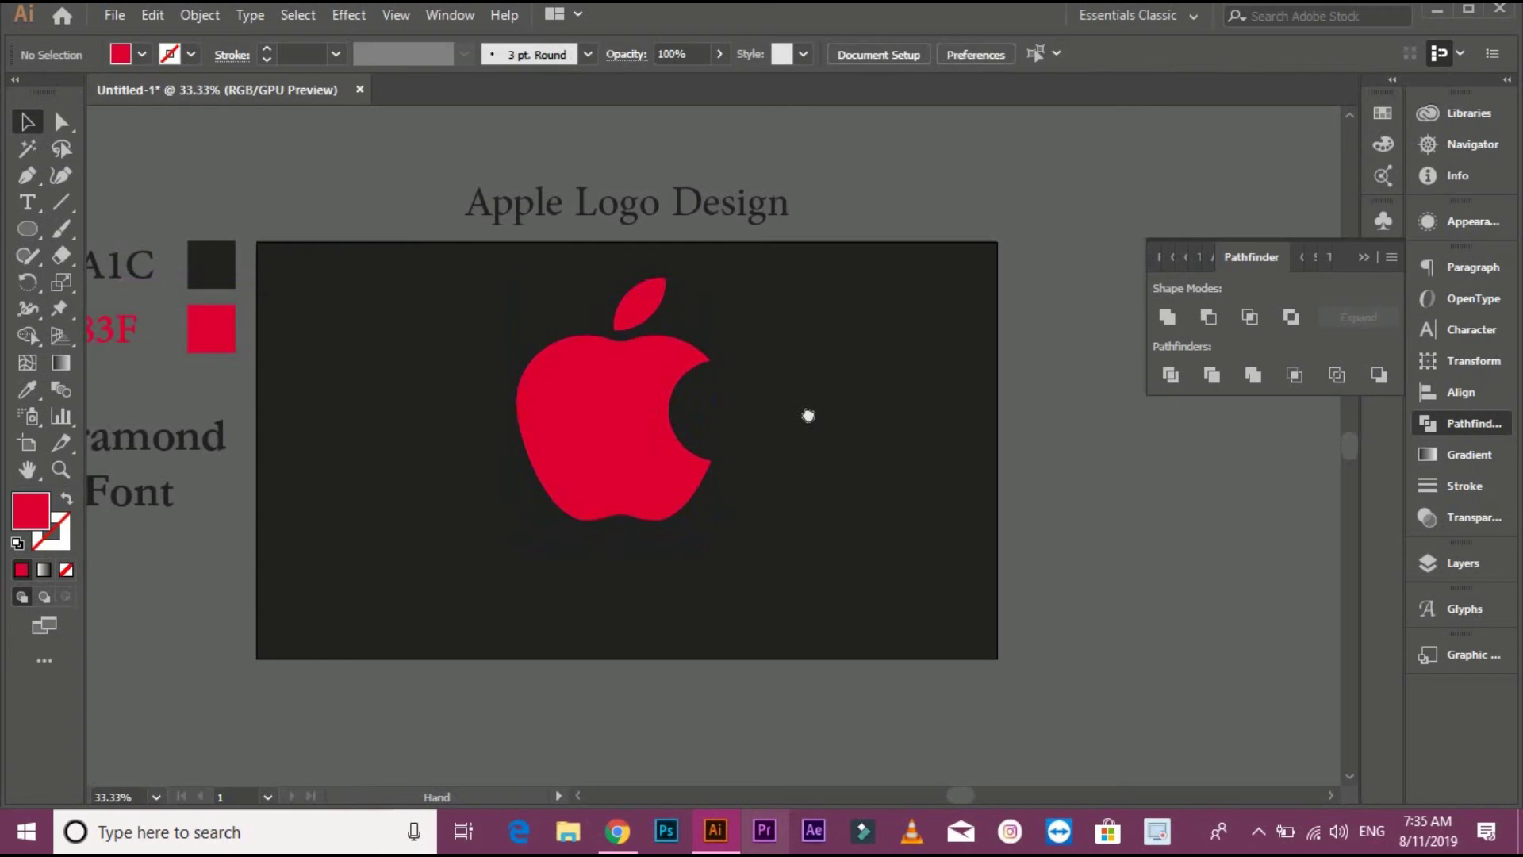
left_click_drag(797, 412, 813, 415)
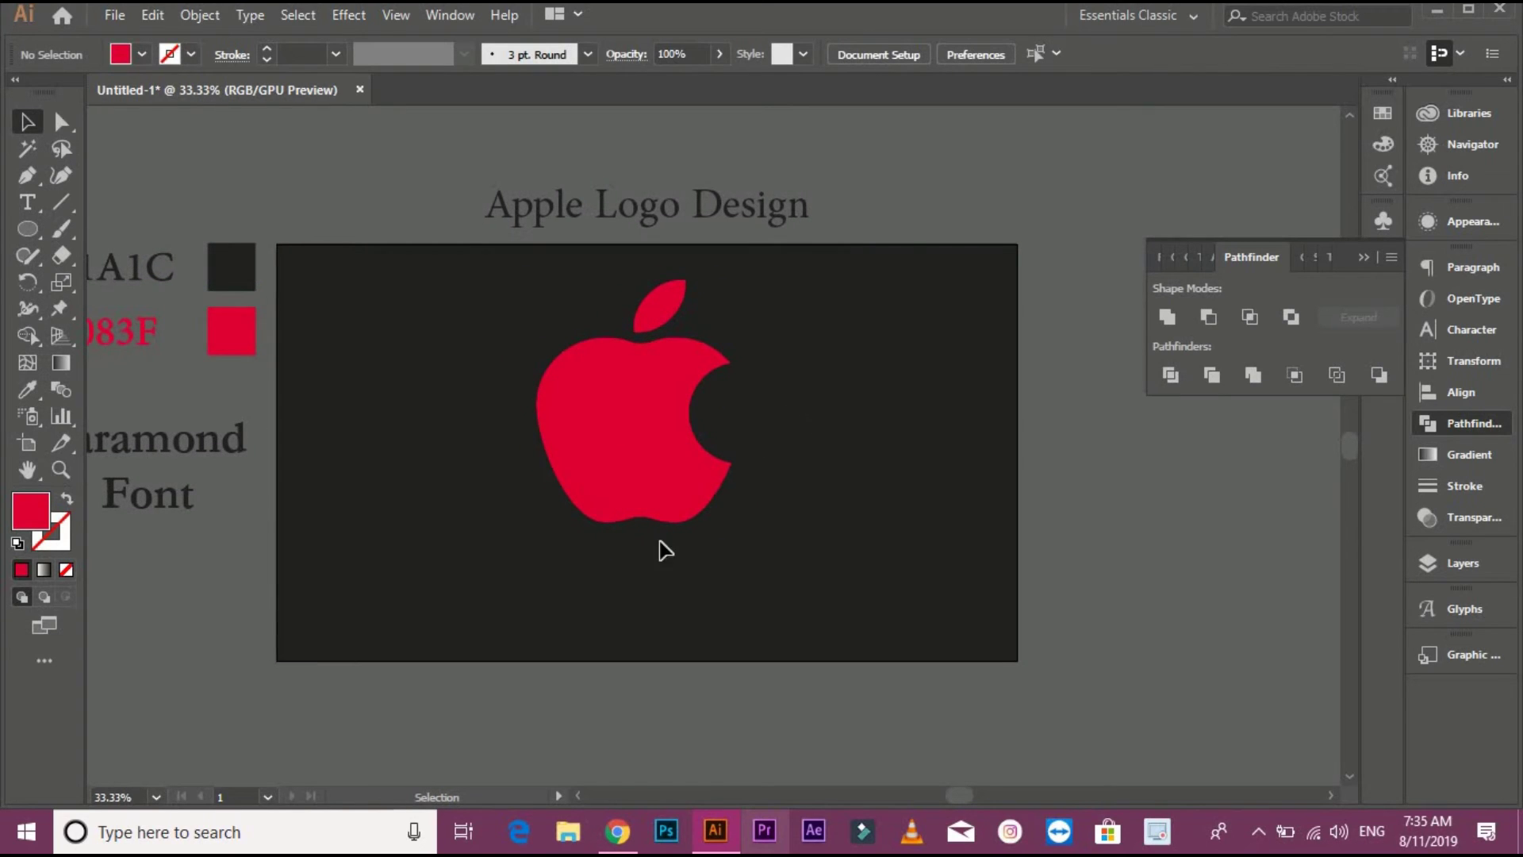
Add the text "Creative Apple Logo" in Garamond Bold below the apple, scale it up to about 83 pt and centre it roughly
left_click(36, 206)
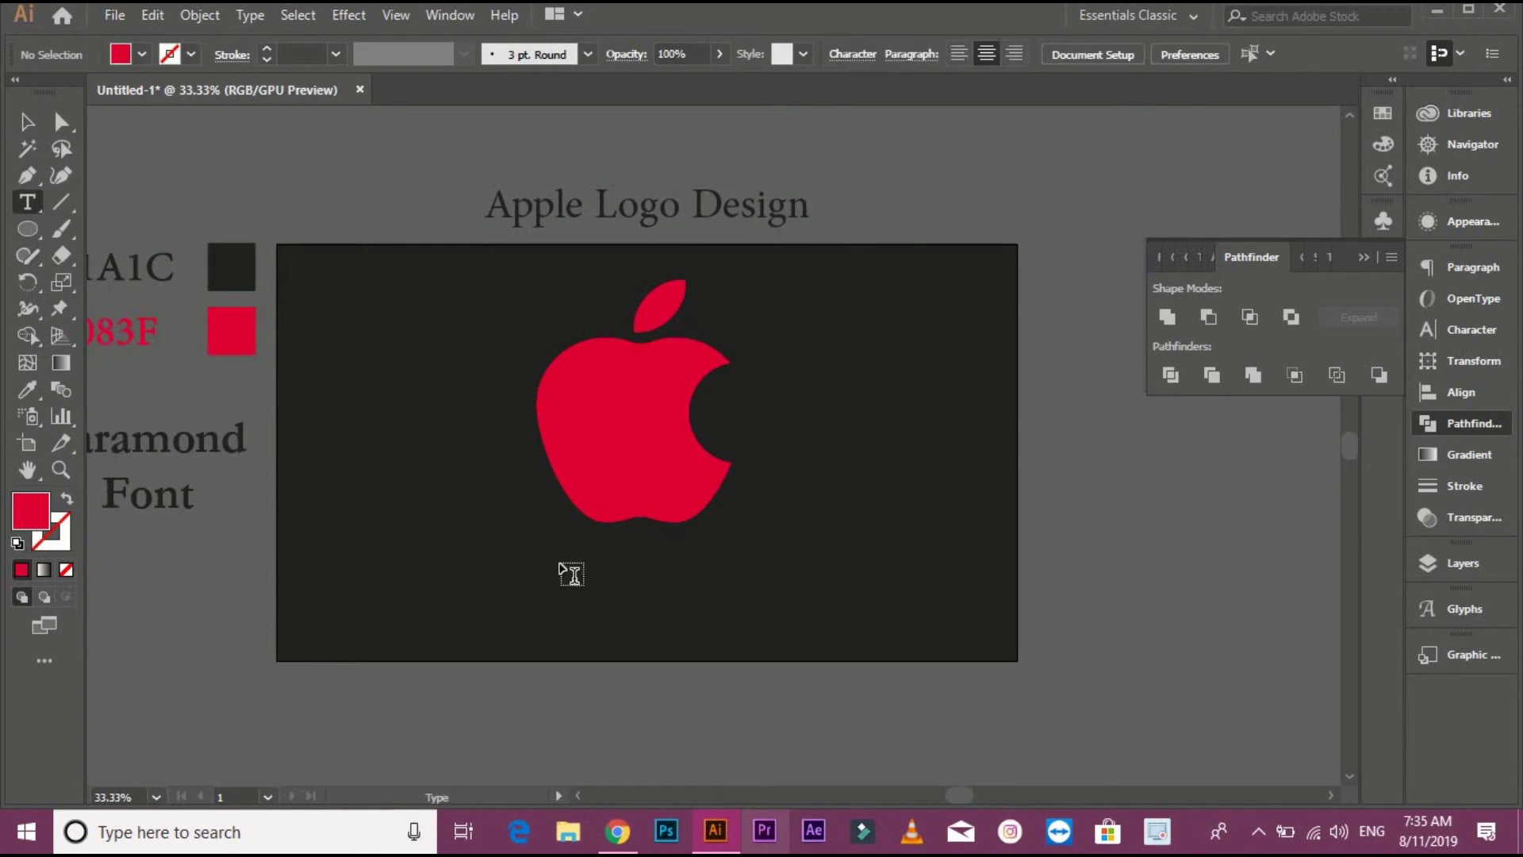
left_click(582, 590)
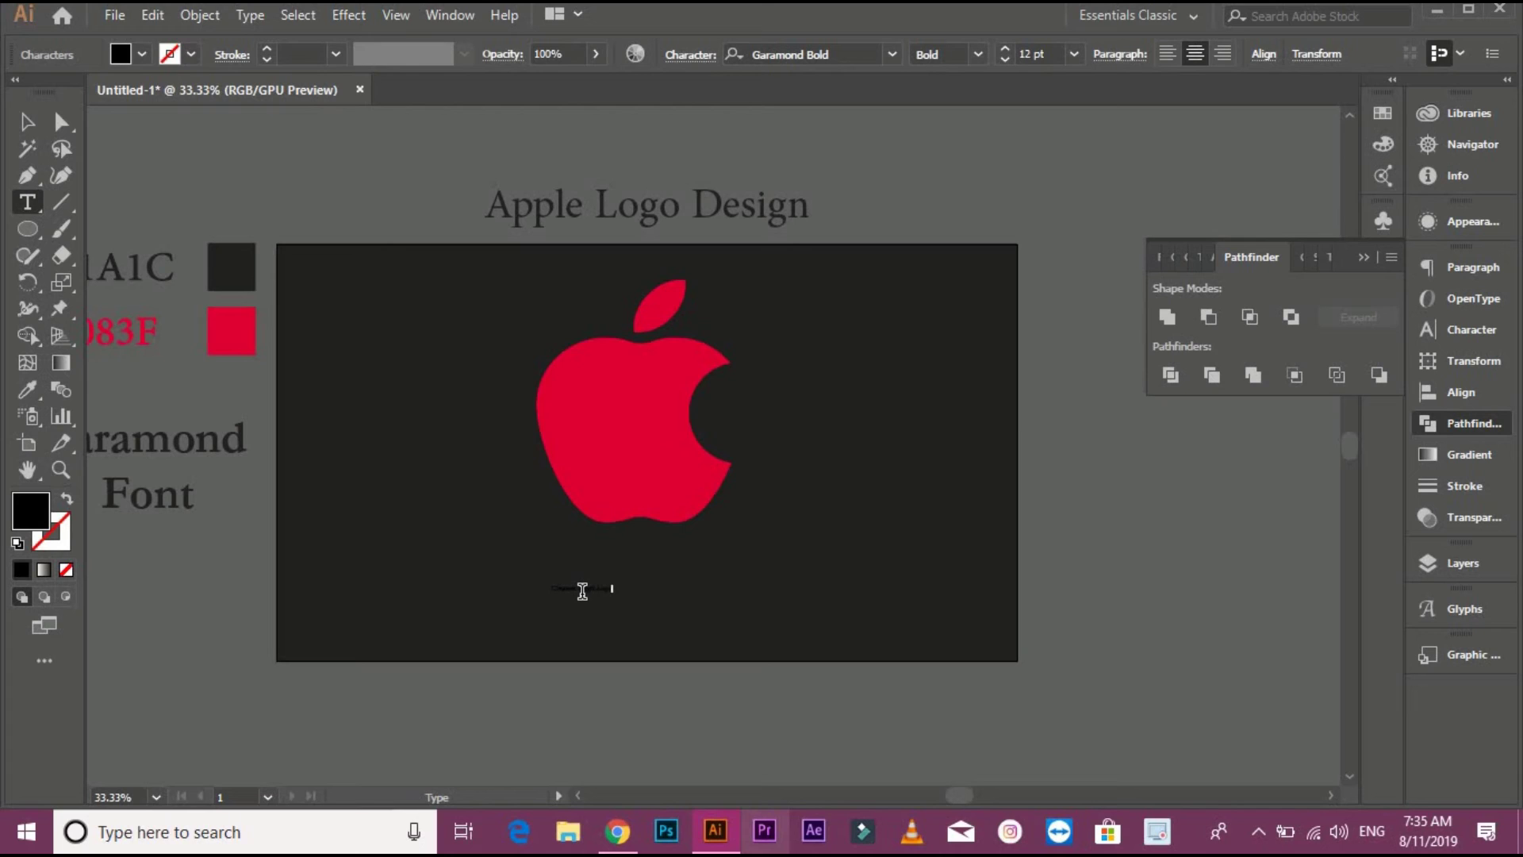
left_click(27, 122)
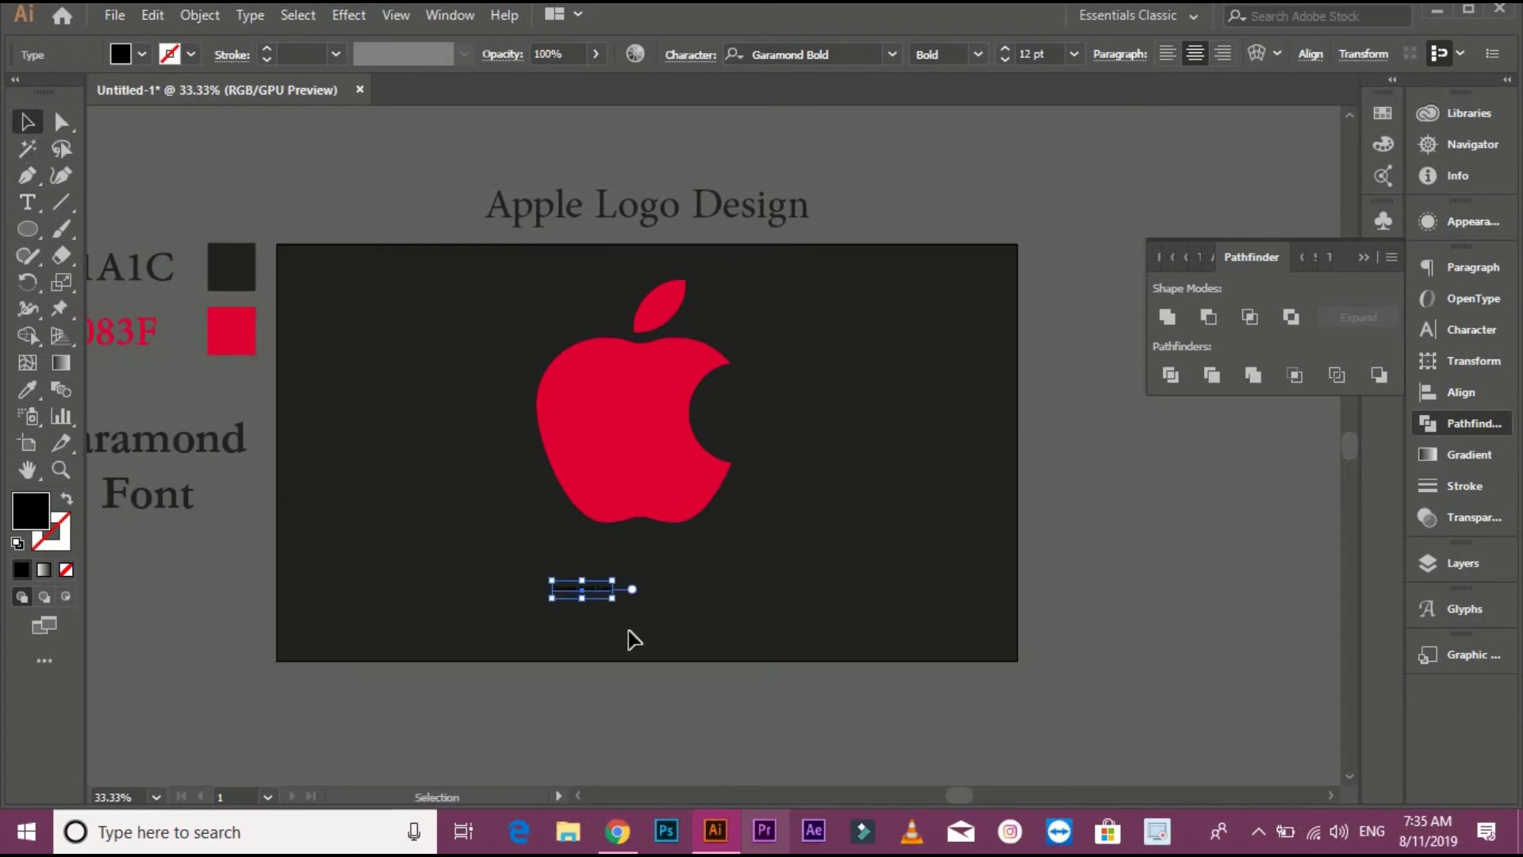
left_click_drag(615, 600, 754, 651)
left_click_drag(697, 602, 759, 603)
Recolour the "Creative Apple Logo" text red by sampling the red swatch beside the artboard with the Eyedropper
left_click(30, 389)
left_click(253, 325)
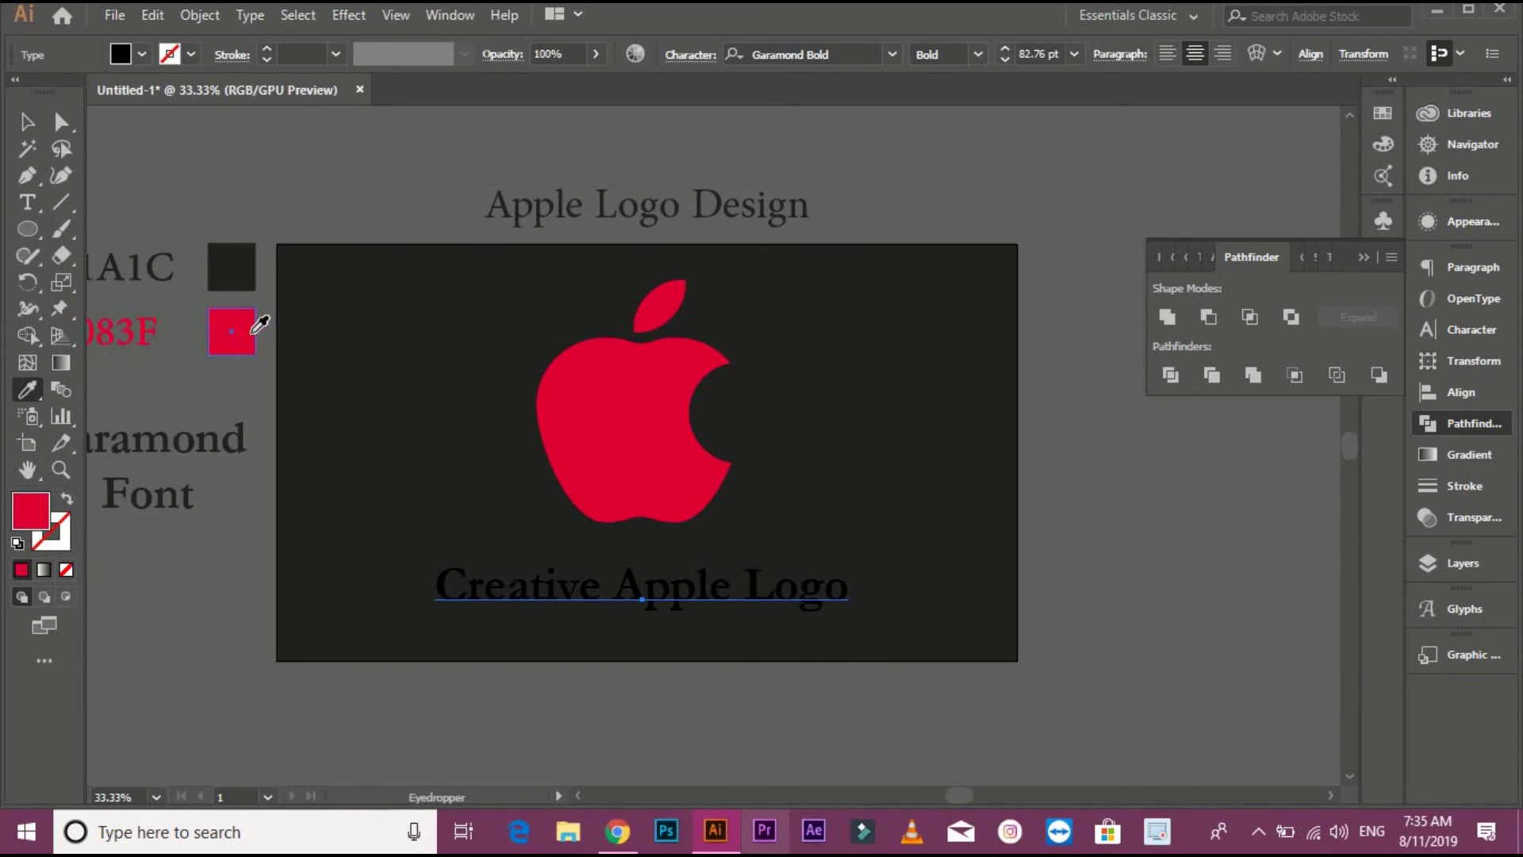
left_click(26, 121)
left_click(670, 547)
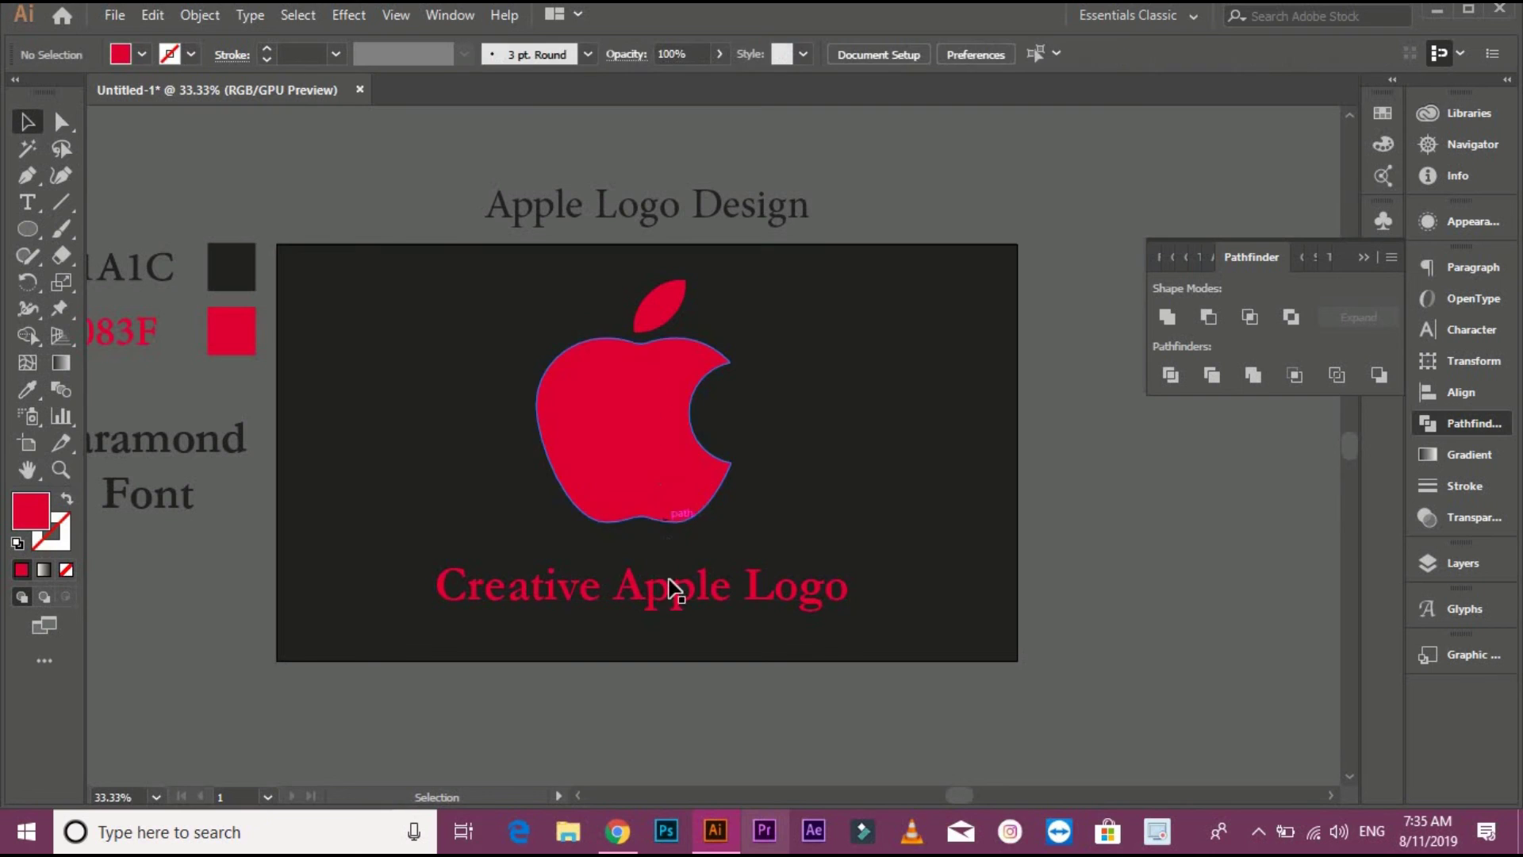
Align the text's horizontal centre with the apple logo, using the apple as the key object
left_click(671, 587)
left_click(666, 483, "shift")
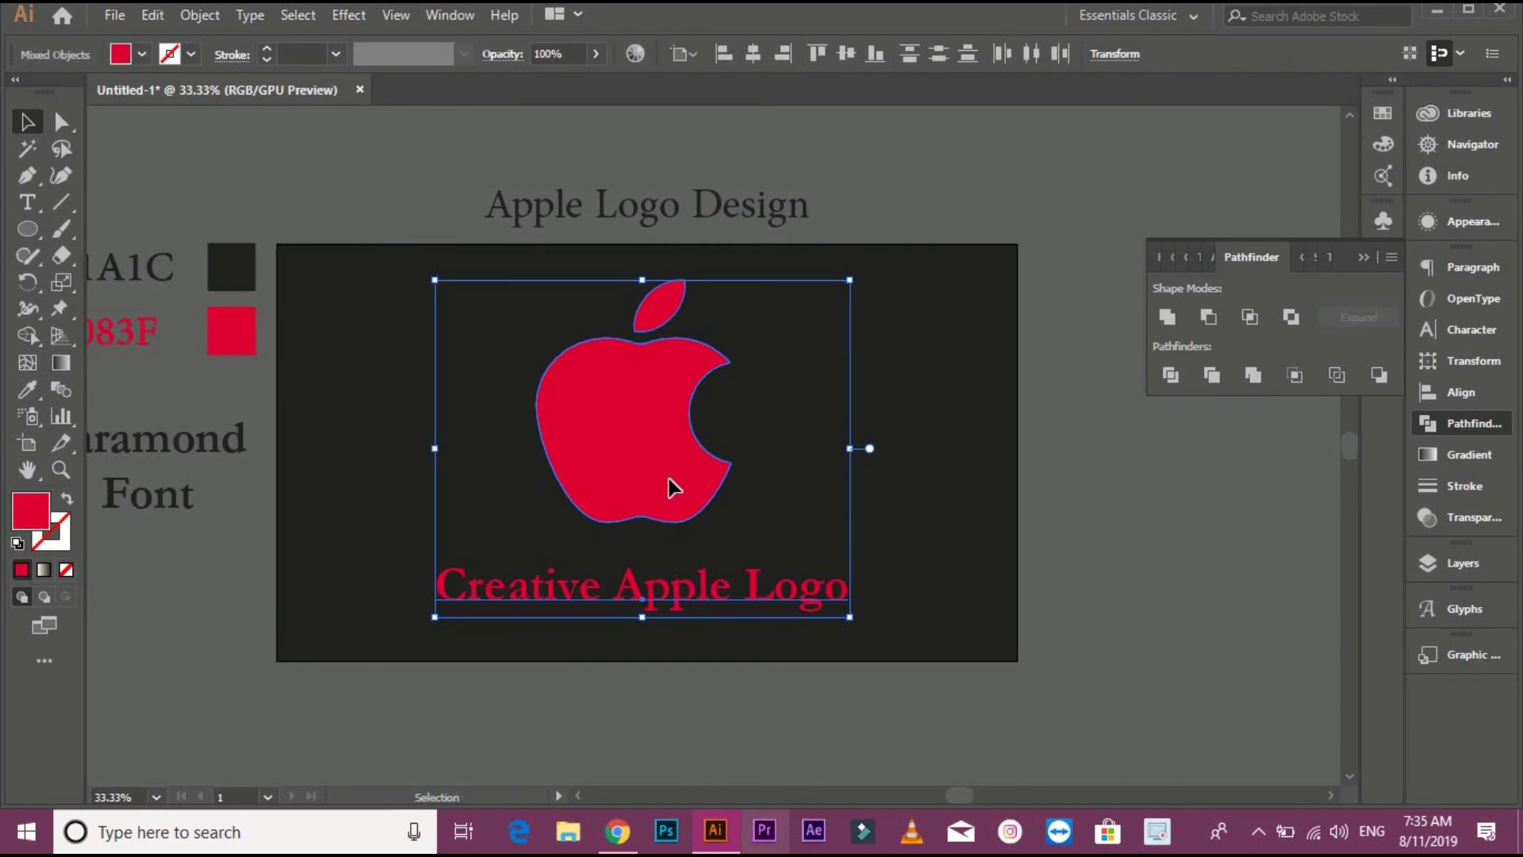
left_click(760, 57)
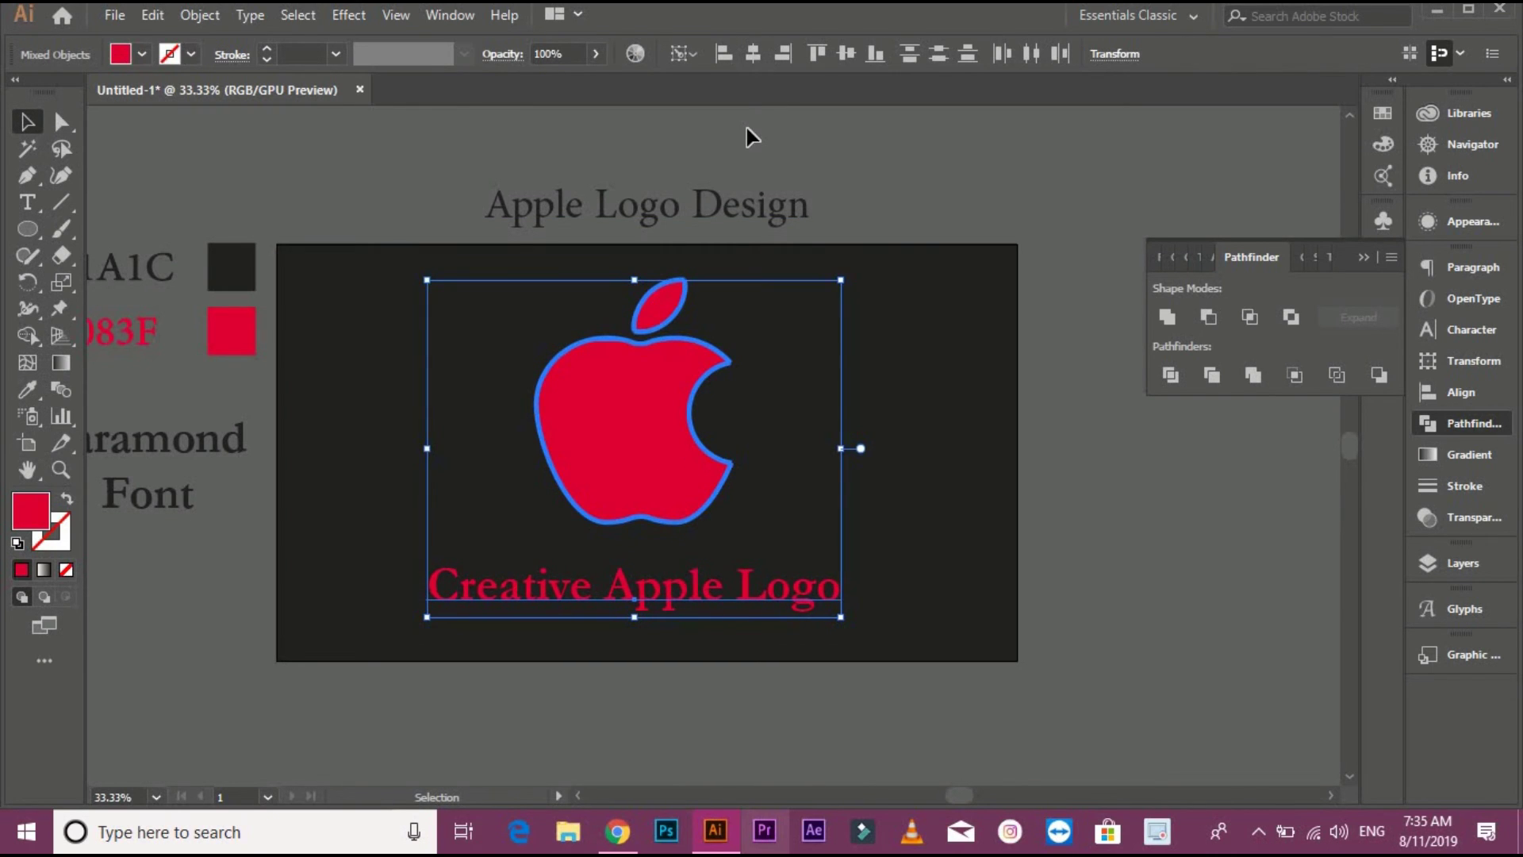
left_click(747, 129)
left_click_drag(731, 143, 755, 136)
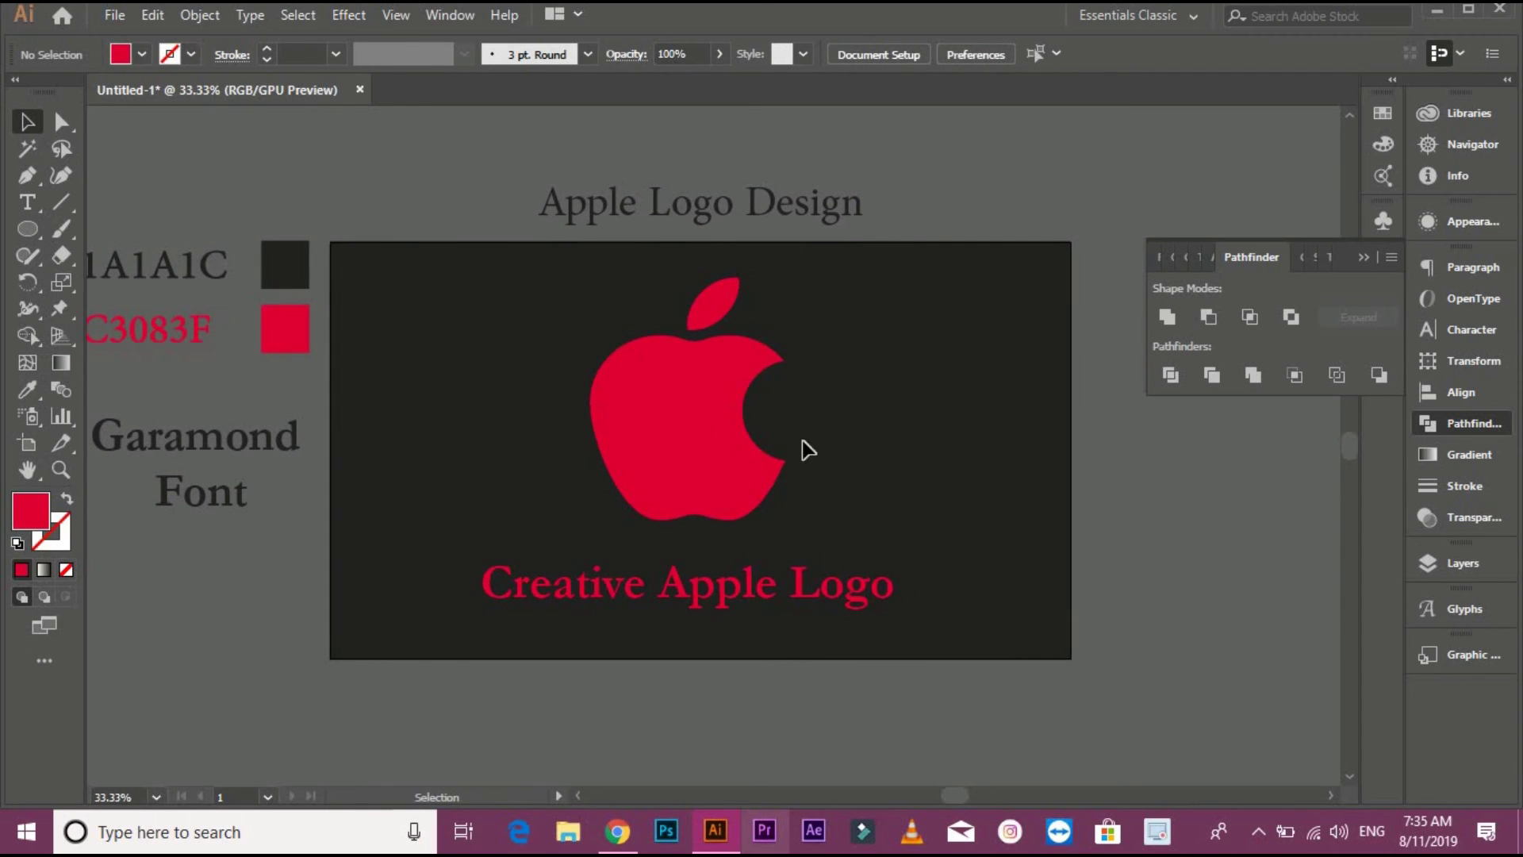
left_click(754, 593)
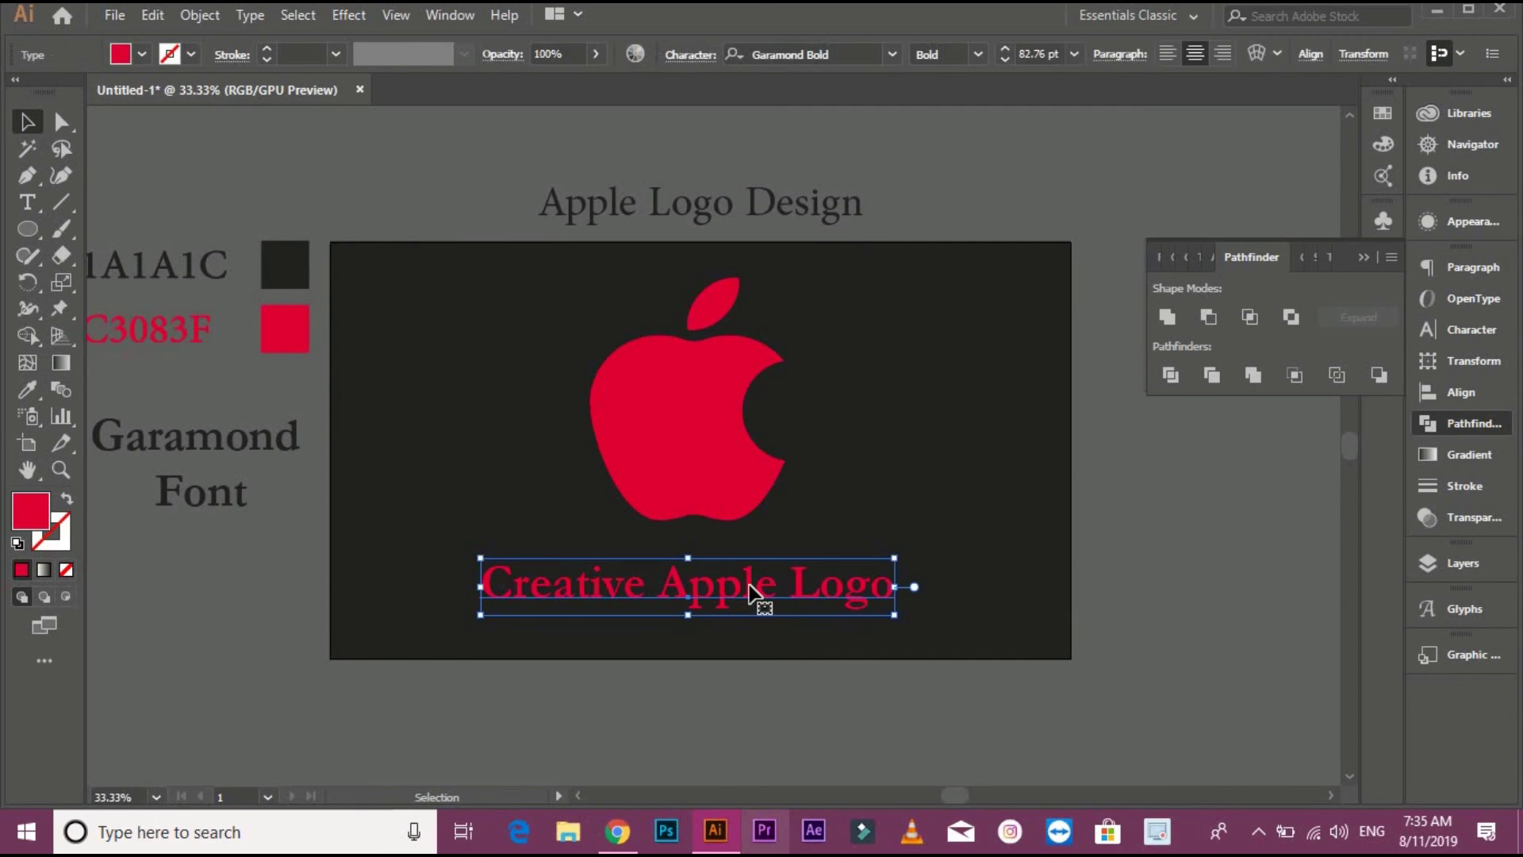
left_click(387, 176)
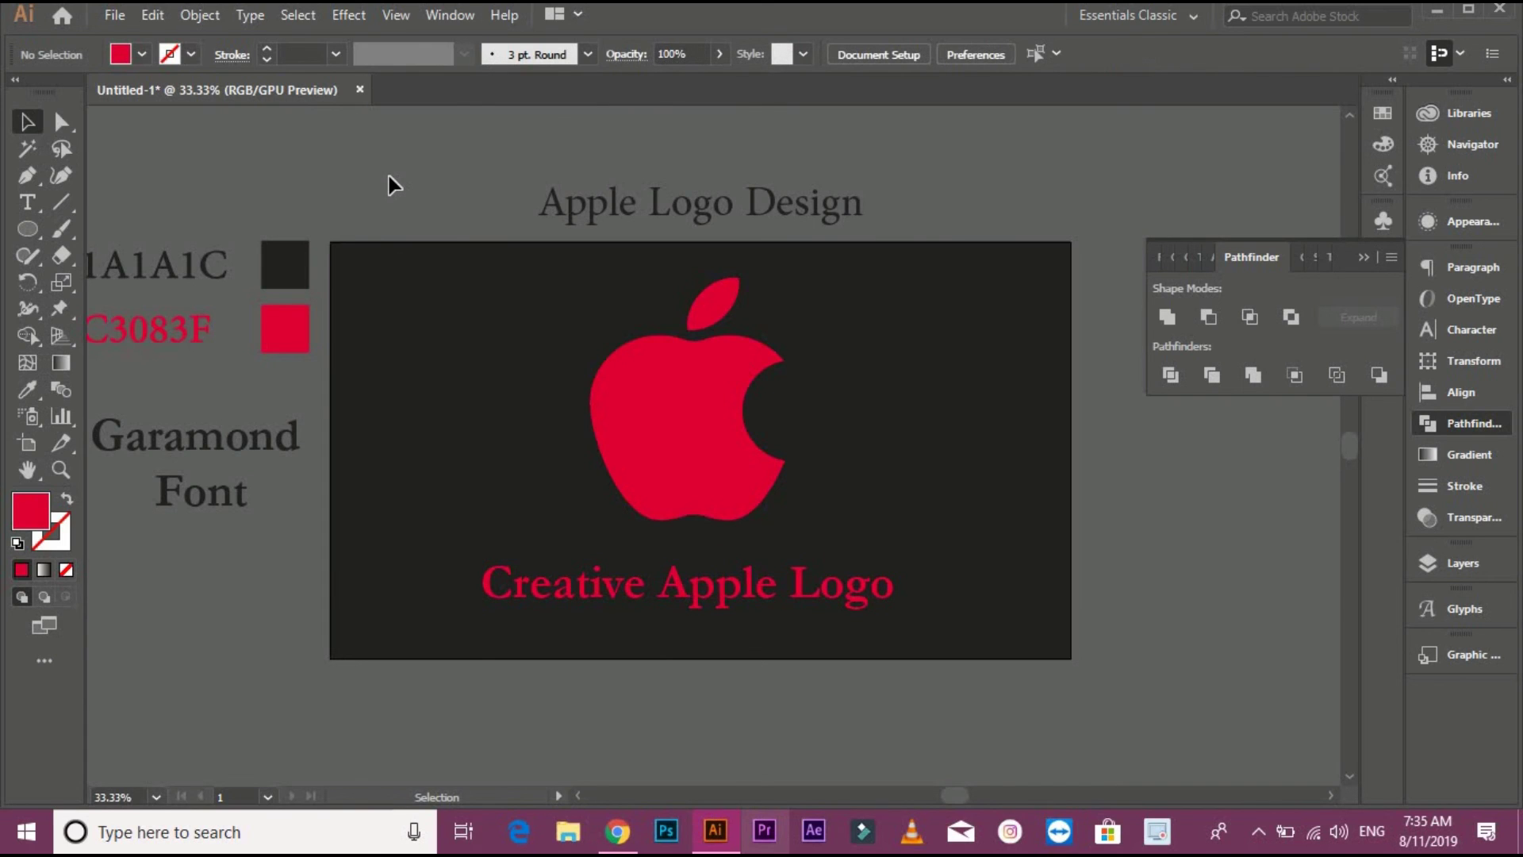